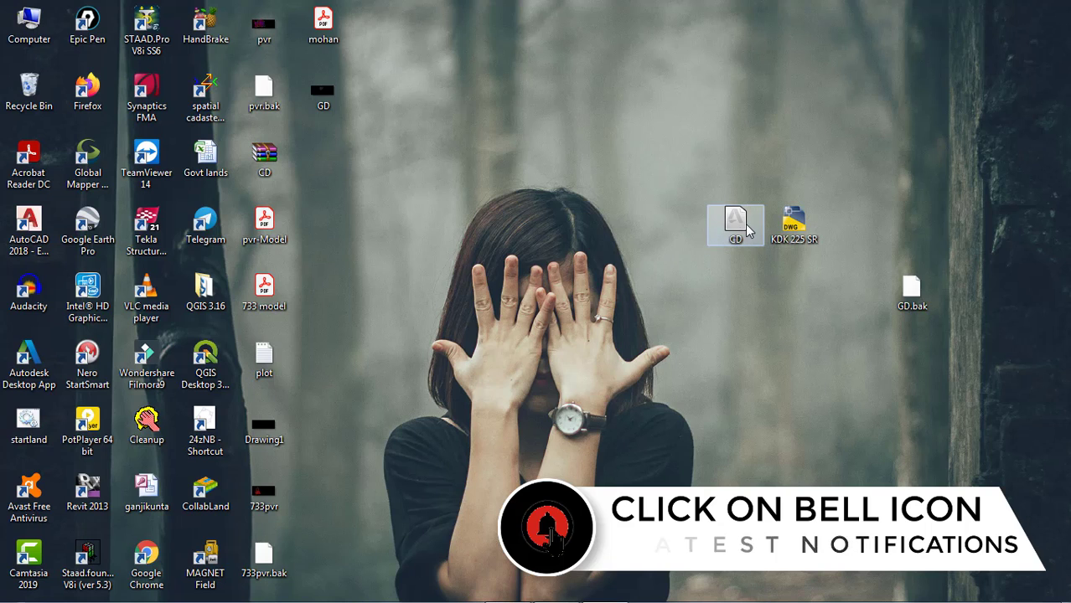
Switch to the open Drawing2.dwg in AutoCAD and turn off the grid display.
{"action": "left_click", "coordinate": [728, 233]}
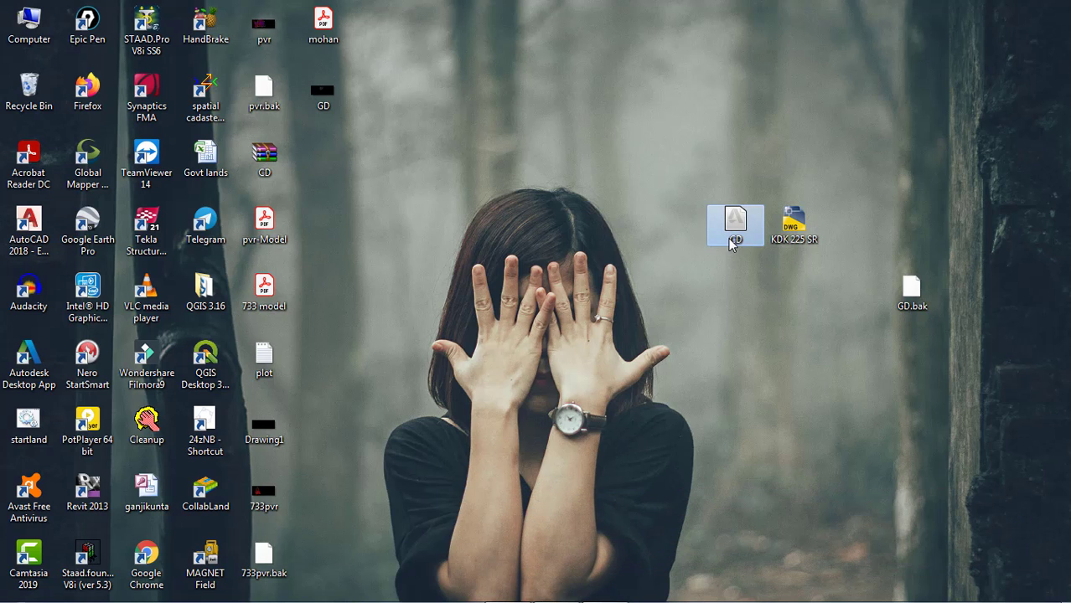
{"action": "left_click", "coordinate": [703, 320]}
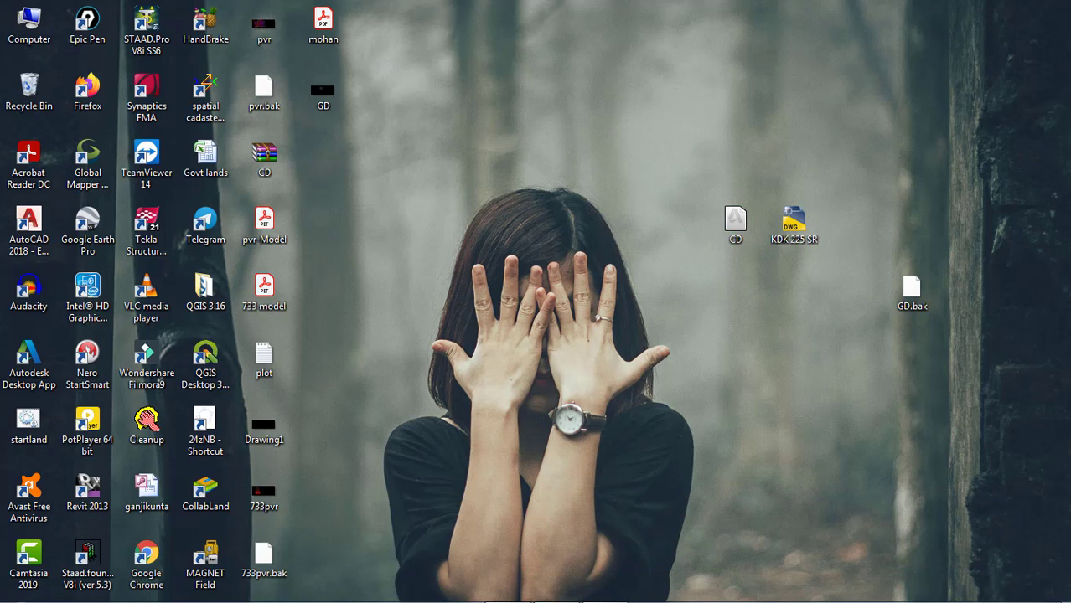
{"action": "left_click", "coordinate": [554, 590]}
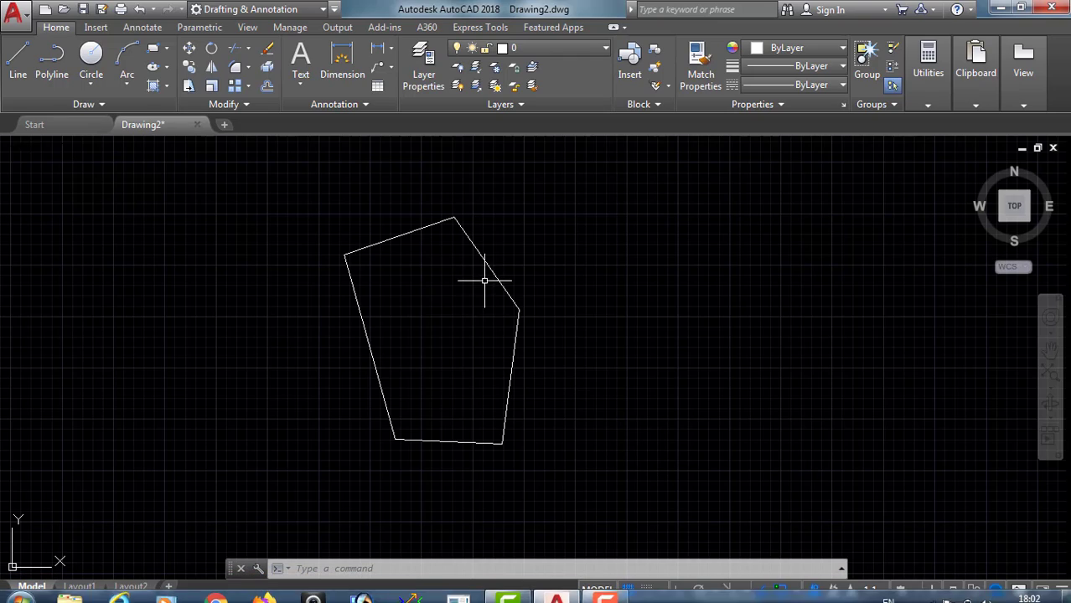
{"action": "key", "text": "F7"}
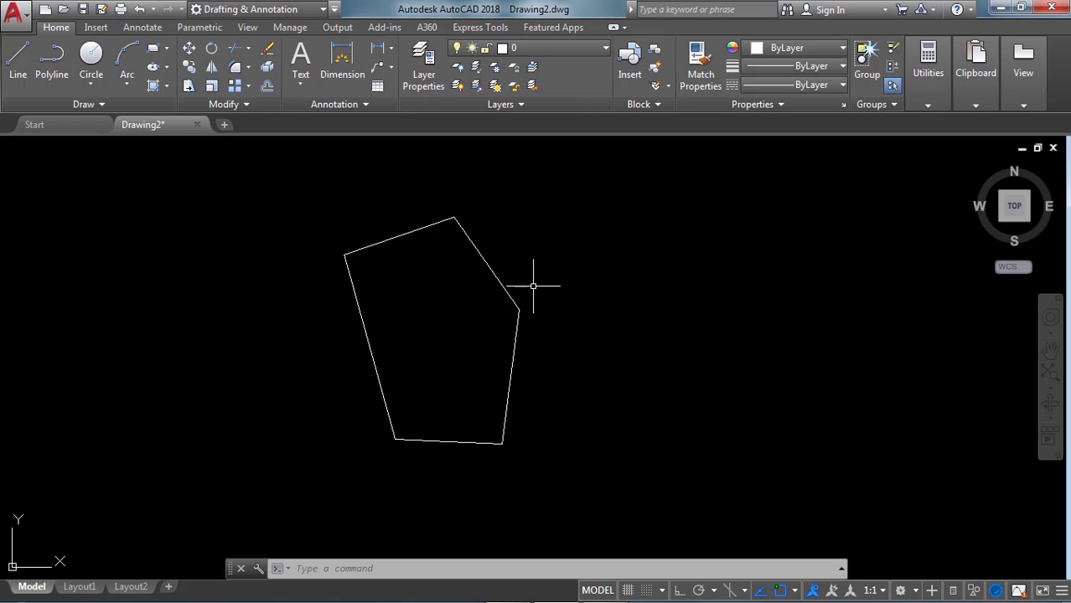
Create a polyline boundary with island detection from an internal point of the five-sided plot.
{"action": "middle_click_drag", "start_coordinate": [560, 300], "coordinate": [558, 281]}
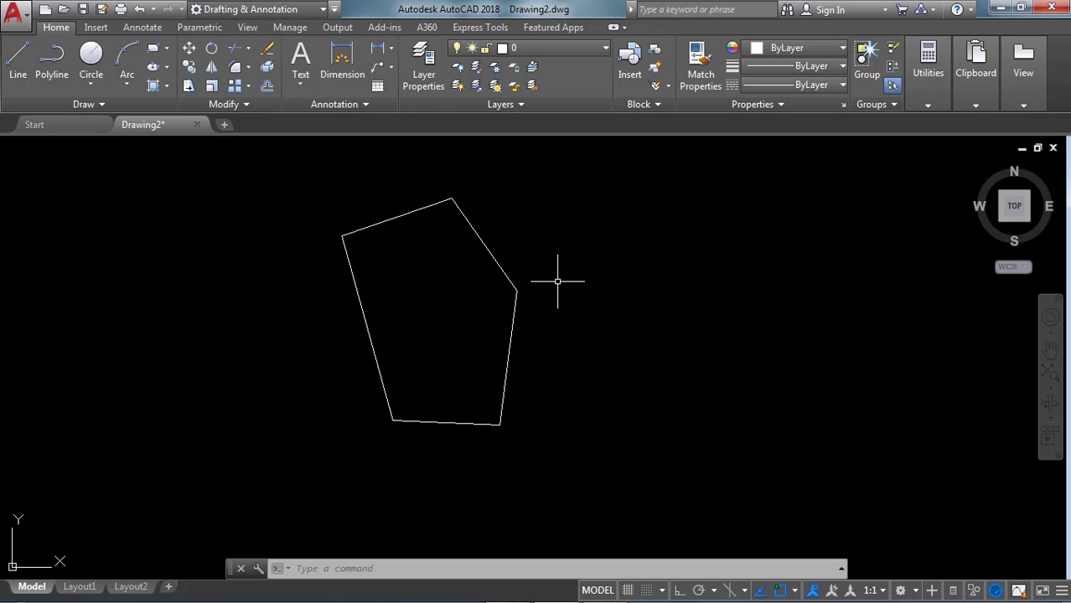
{"action": "type", "text": "b"}
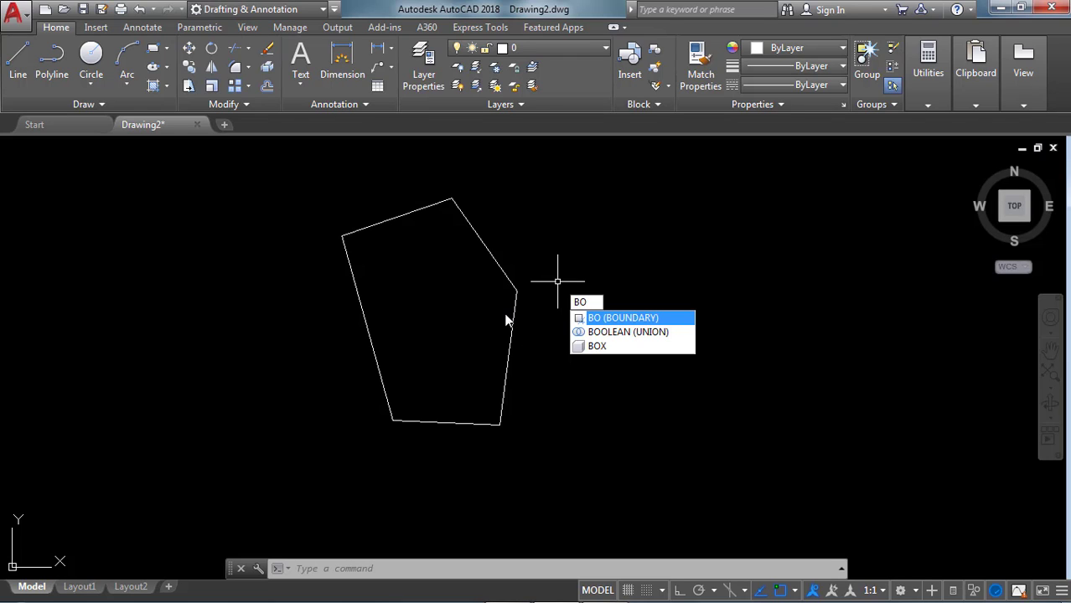
{"action": "key", "text": "Return"}
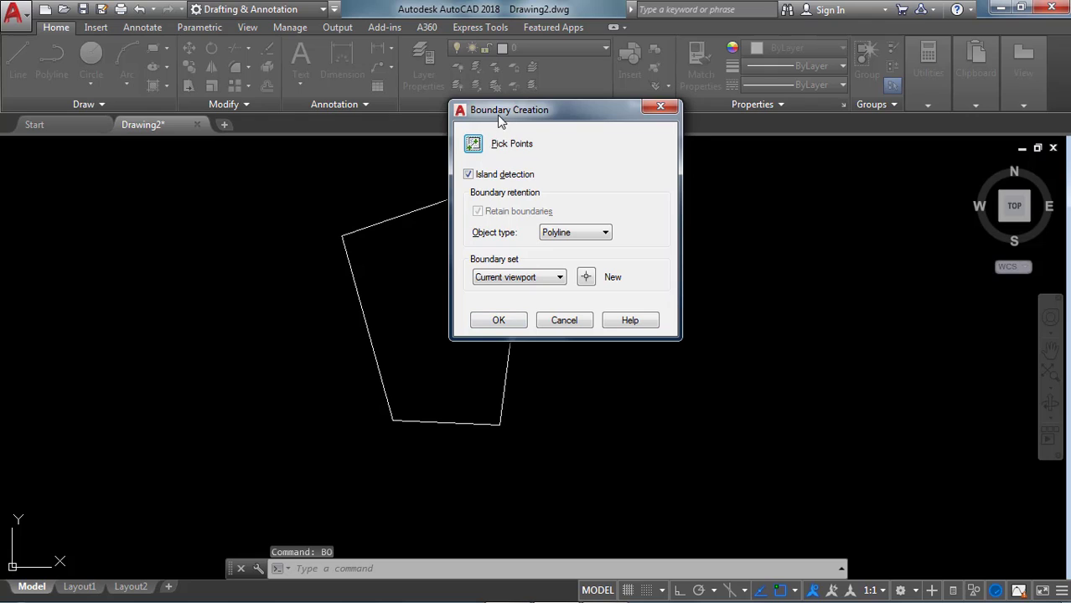
{"action": "left_click_drag", "start_coordinate": [500, 114], "coordinate": [634, 136]}
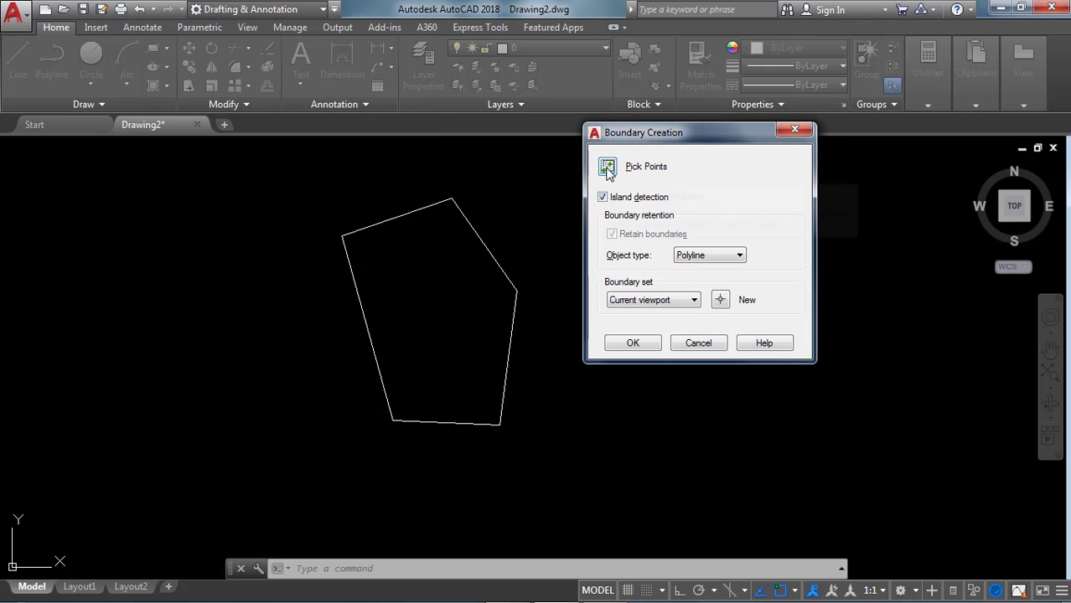
{"action": "left_click", "coordinate": [607, 167]}
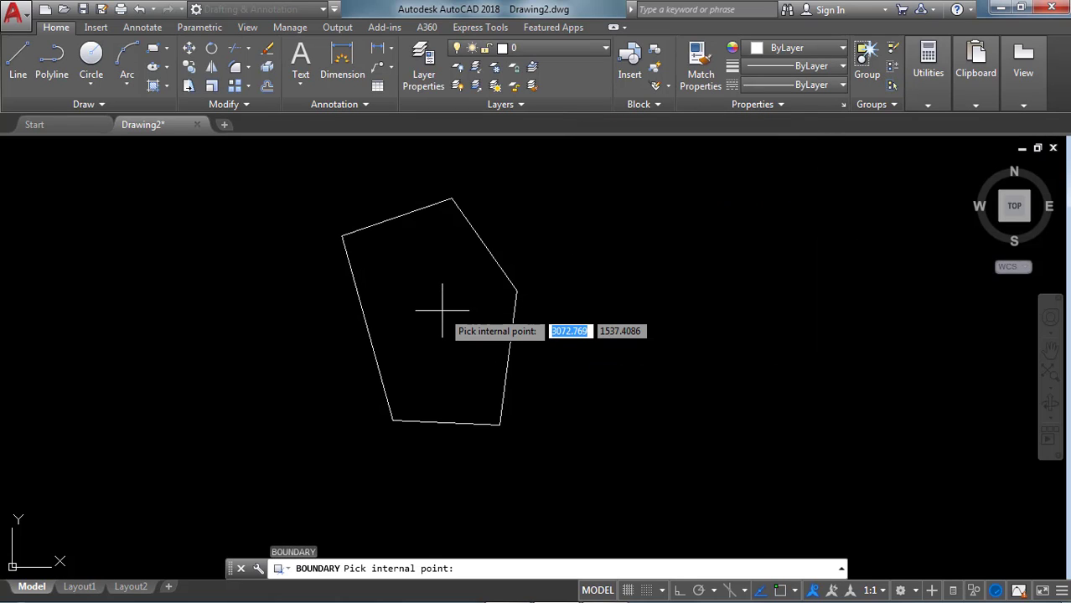
{"action": "left_click", "coordinate": [442, 310]}
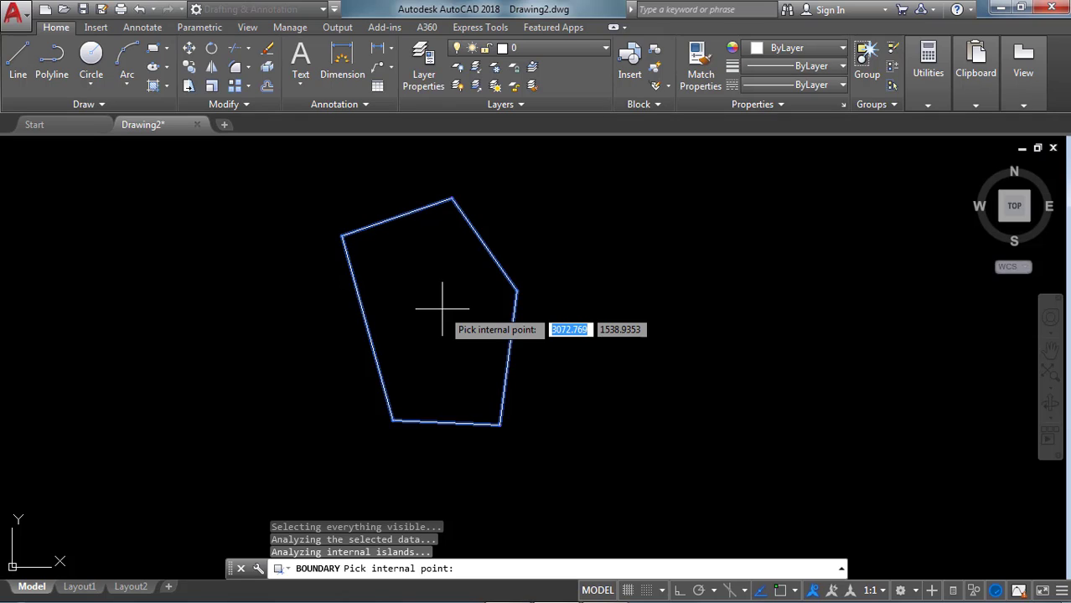
{"action": "key", "text": "Return"}
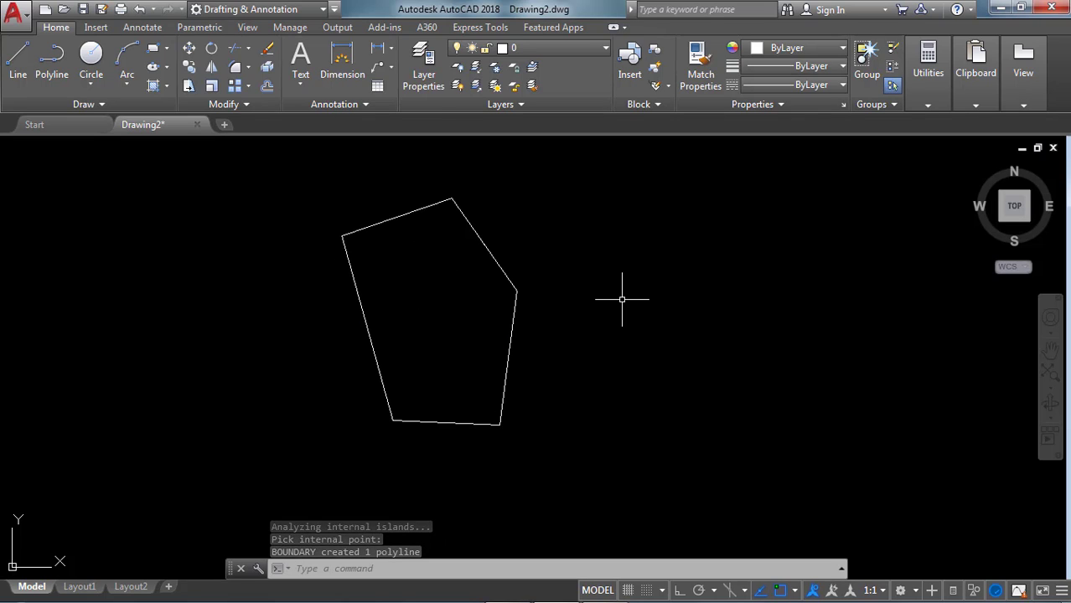
List the properties of the closed plot polyline and examine its area.
{"action": "type", "text": "list"}
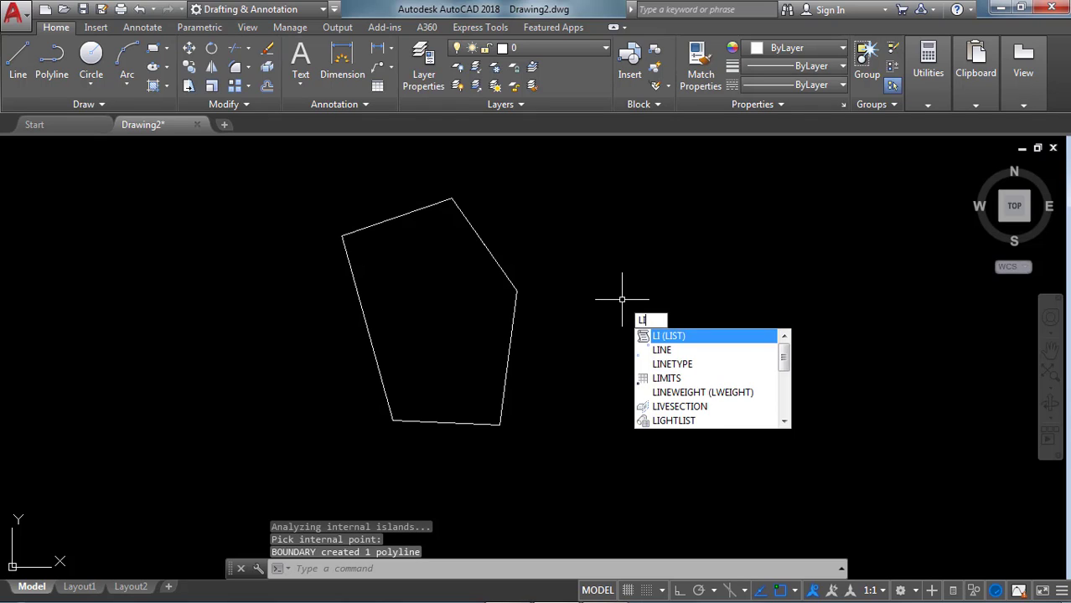
{"action": "key", "text": "Return"}
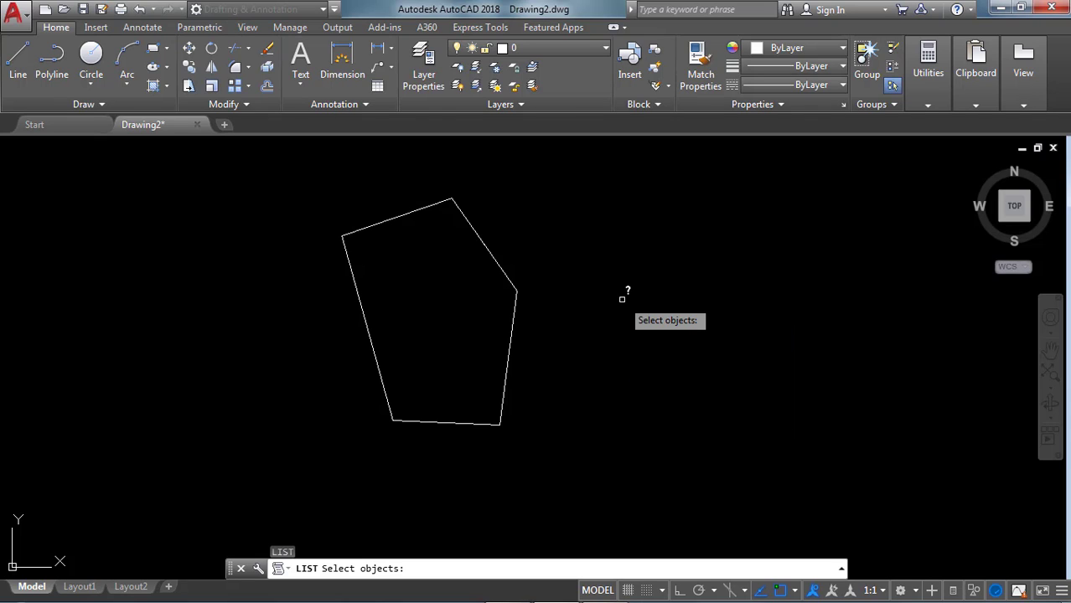
{"action": "left_click", "coordinate": [510, 282]}
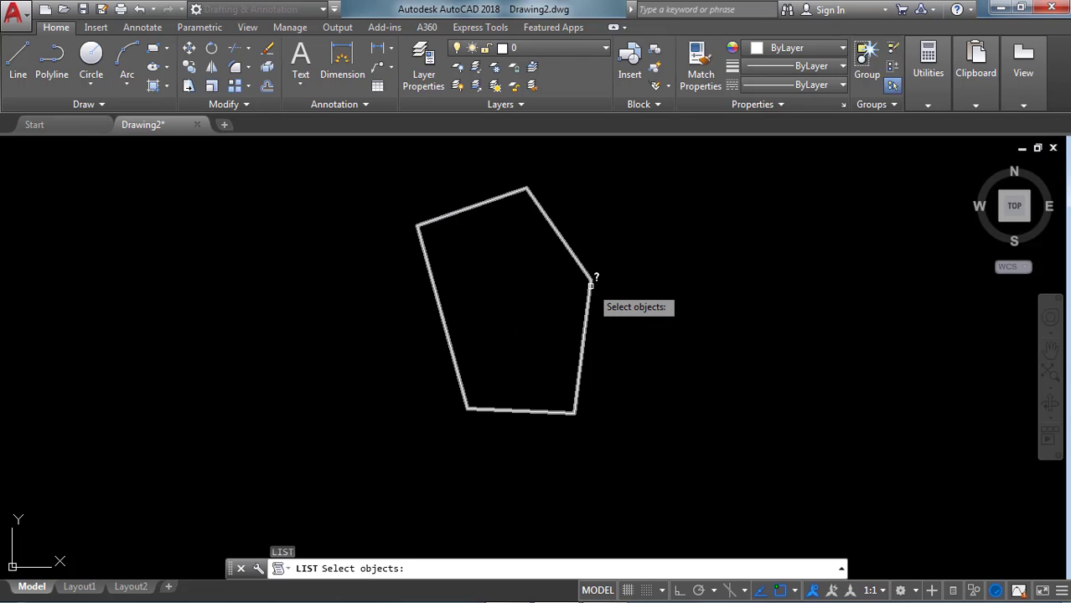
{"action": "left_click", "coordinate": [591, 285]}
{"action": "key", "text": "Return"}
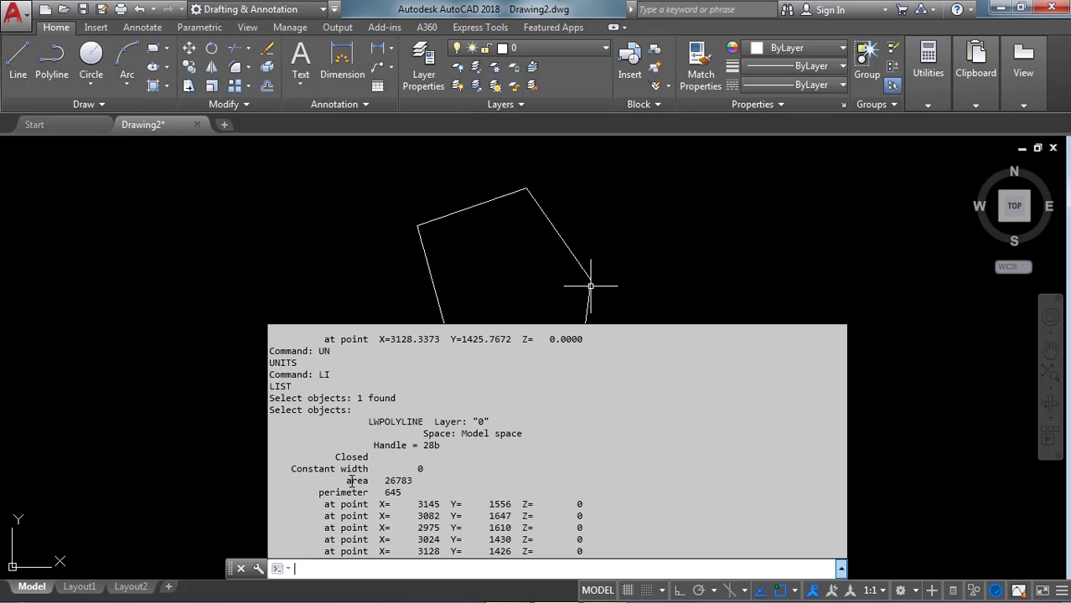
{"action": "left_click_drag", "start_coordinate": [347, 480], "coordinate": [396, 477]}
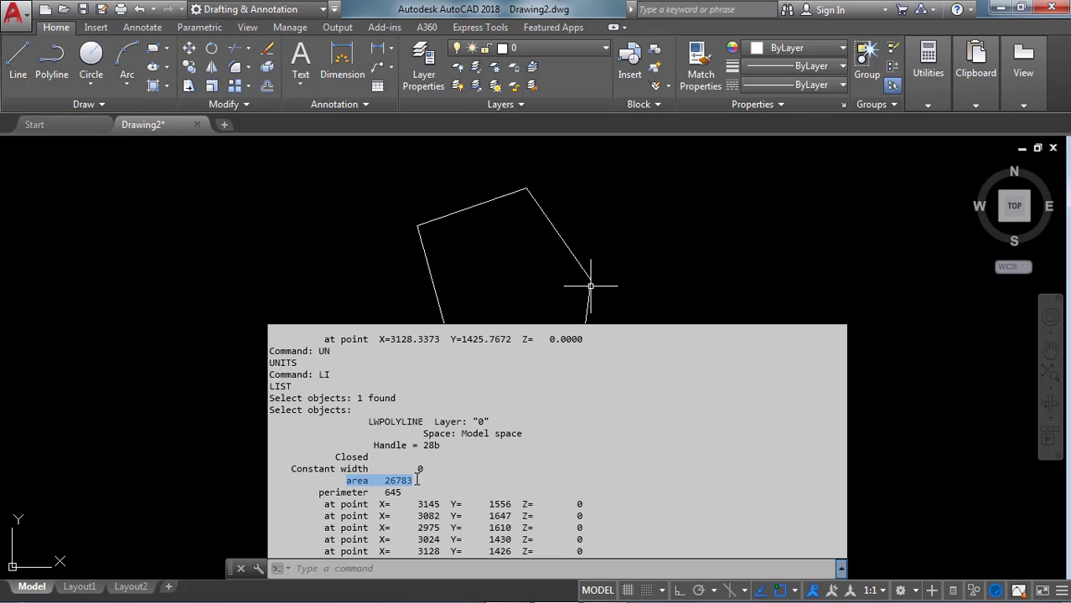
{"action": "left_click", "coordinate": [432, 475]}
{"action": "key", "text": "F2"}
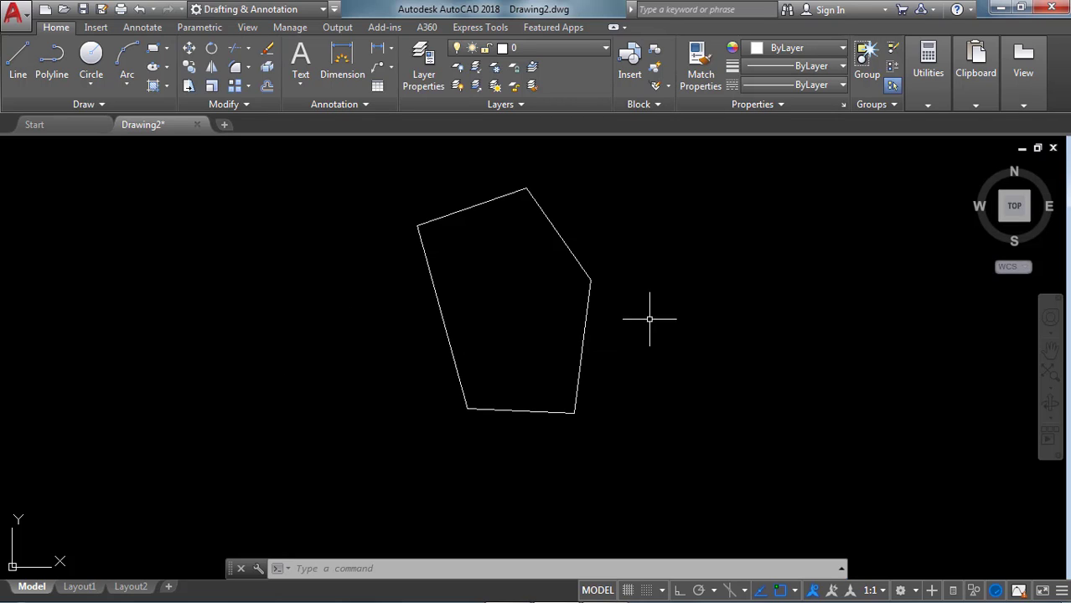
Convert the plot area to acres in QuickCalc by calculating 26783/4047.
{"action": "right_click", "coordinate": [641, 255]}
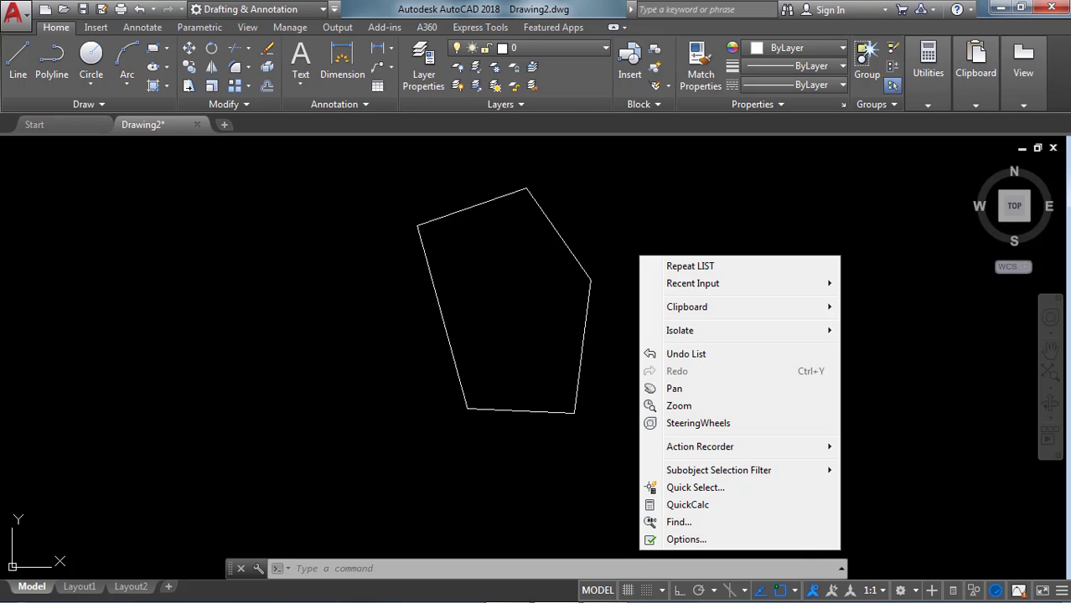
{"action": "left_click", "coordinate": [709, 507]}
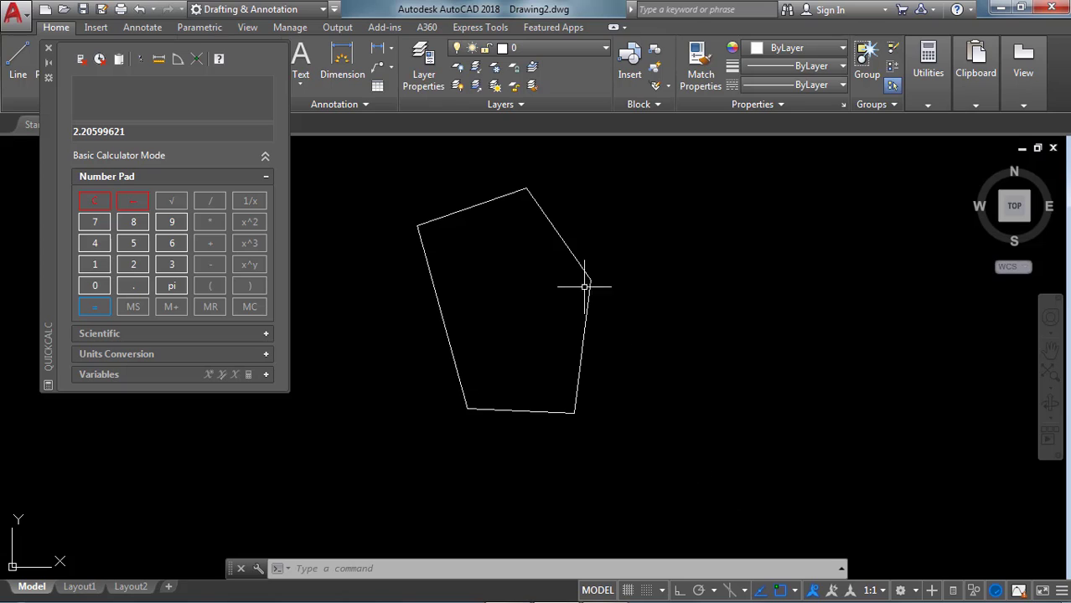
{"action": "left_click", "coordinate": [107, 205]}
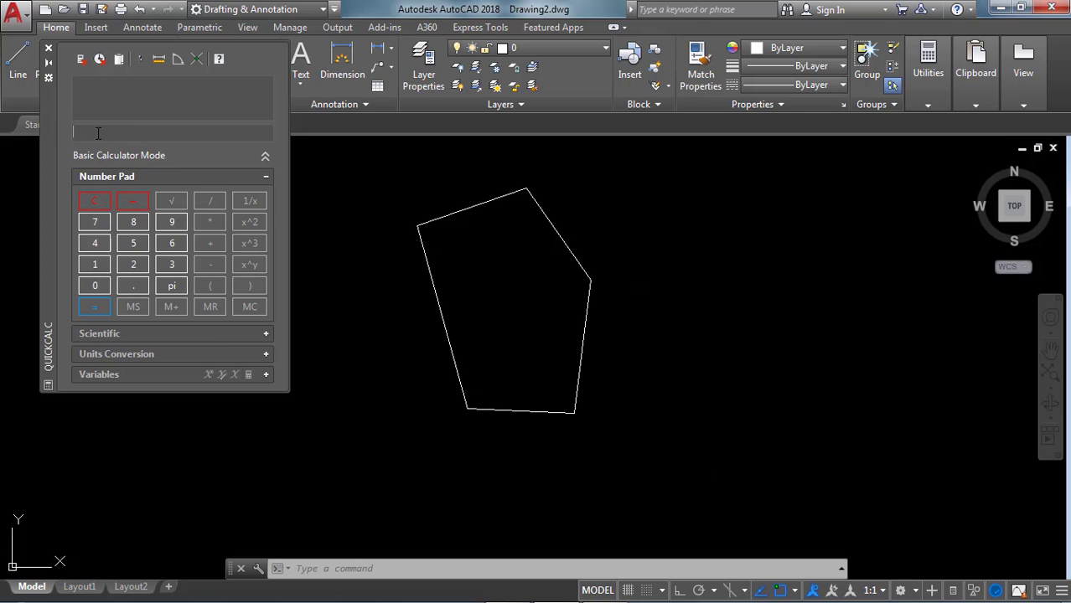
{"action": "type", "text": "26783/"}
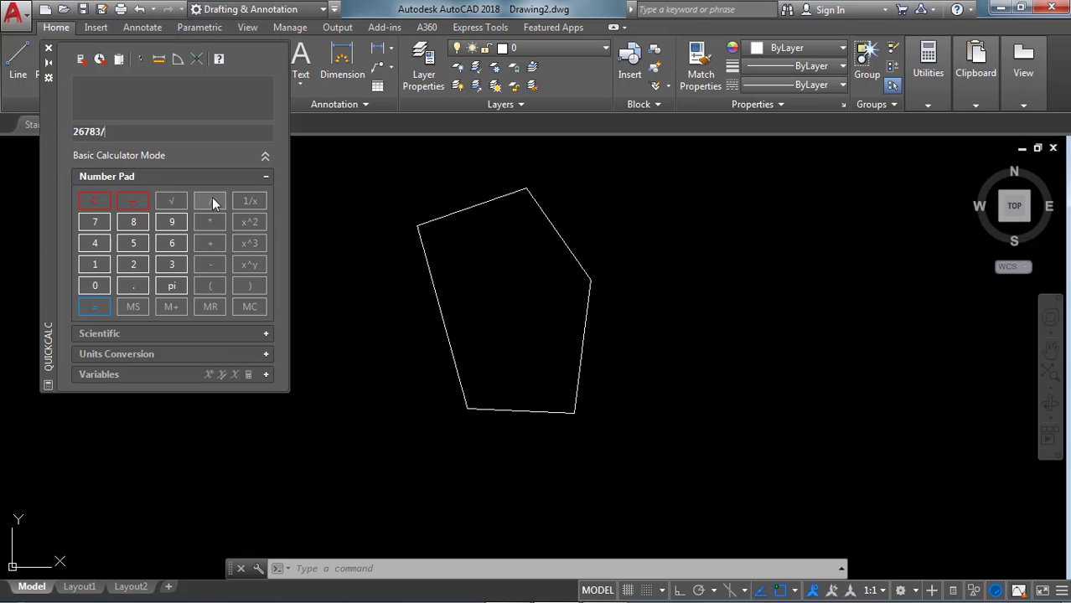
{"action": "left_click", "coordinate": [99, 246]}
{"action": "left_click", "coordinate": [99, 287]}
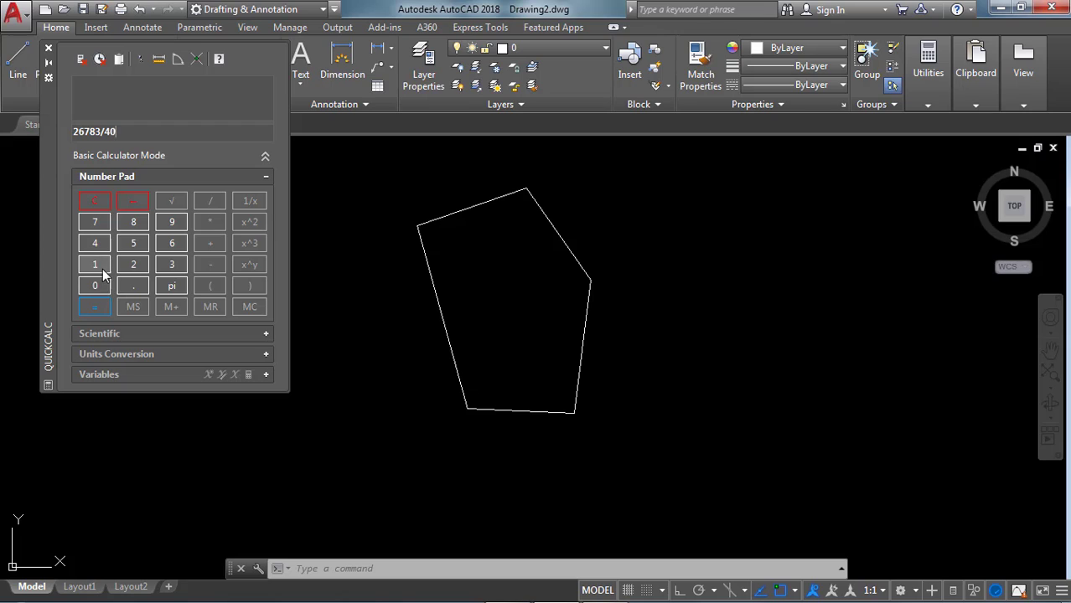
{"action": "left_click", "coordinate": [99, 245]}
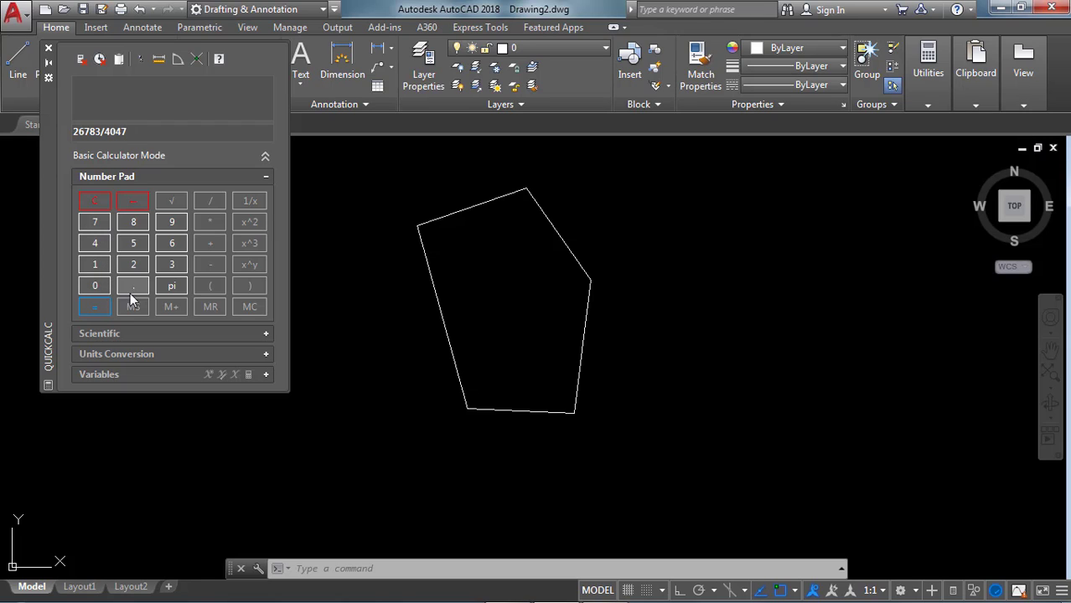
{"action": "left_click", "coordinate": [92, 307]}
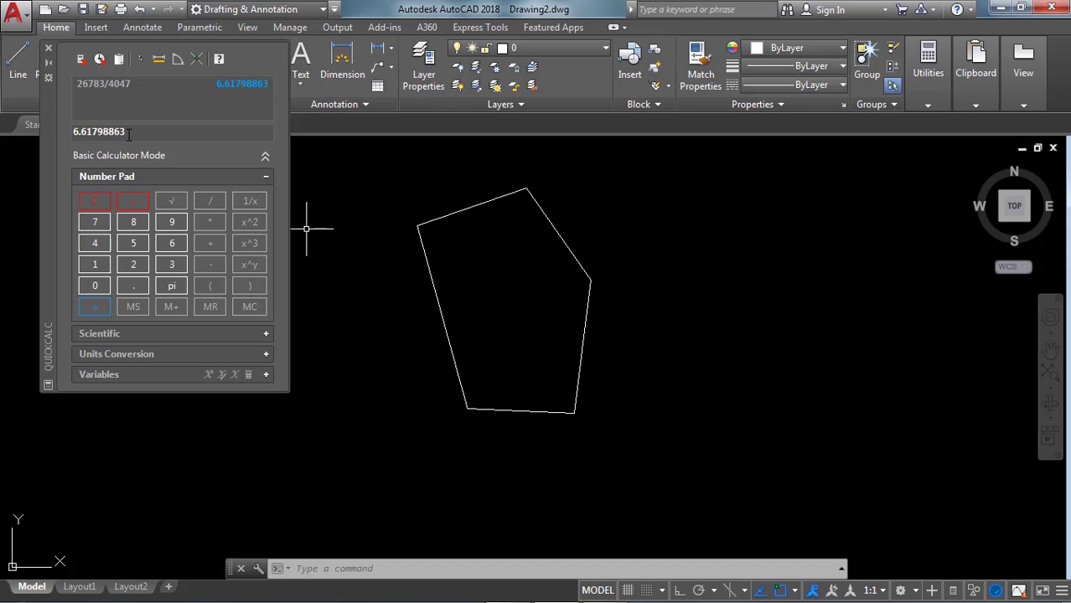
Divide the calculated acreage by 3 and close the calculator.
{"action": "left_click", "coordinate": [217, 204]}
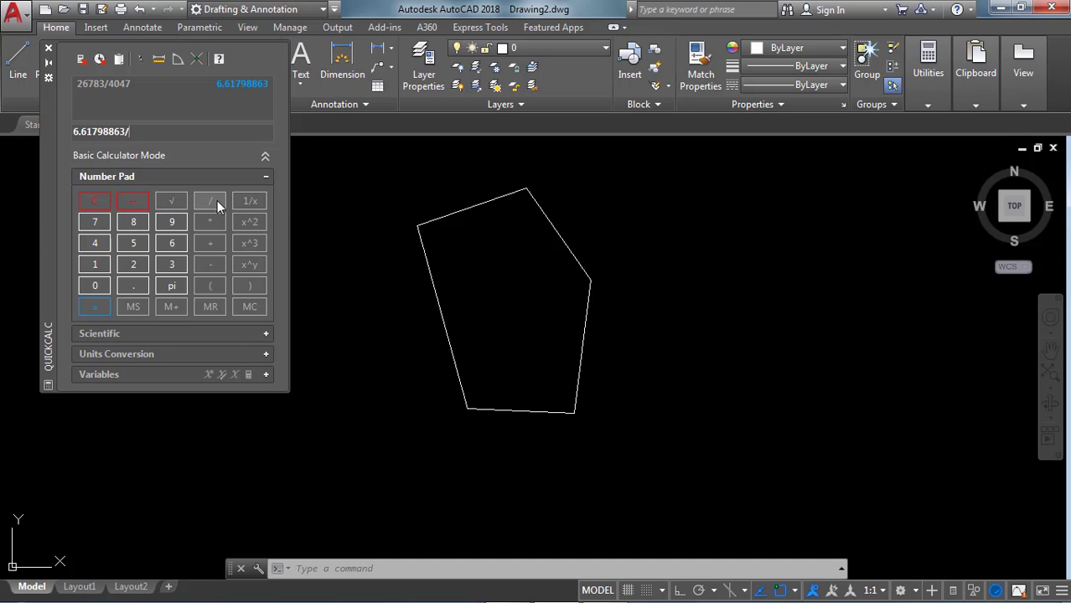
{"action": "left_click", "coordinate": [172, 265]}
{"action": "left_click", "coordinate": [94, 308]}
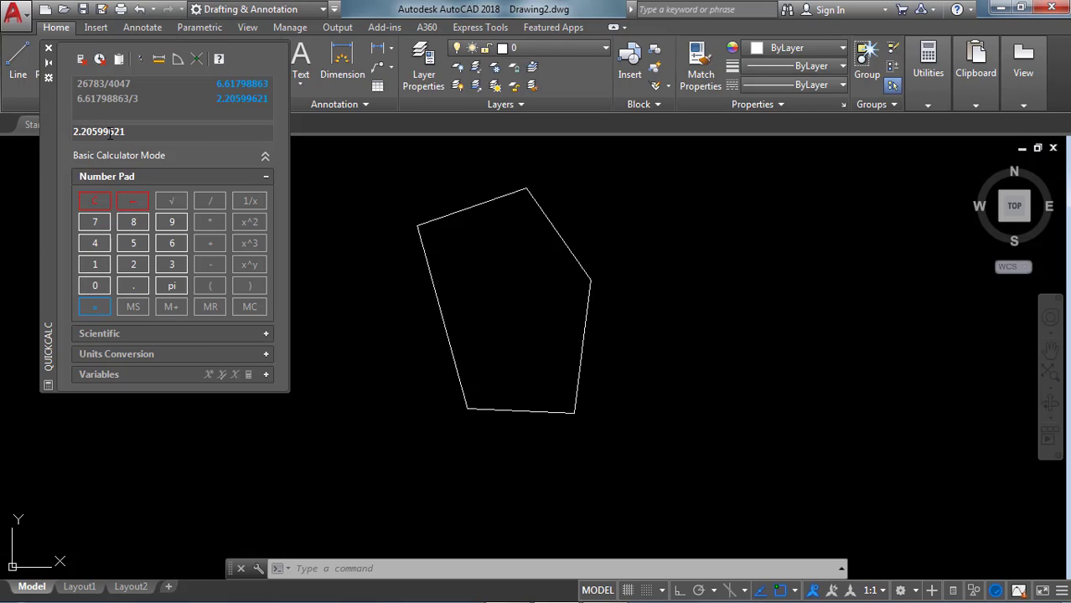
{"action": "left_click", "coordinate": [48, 51]}
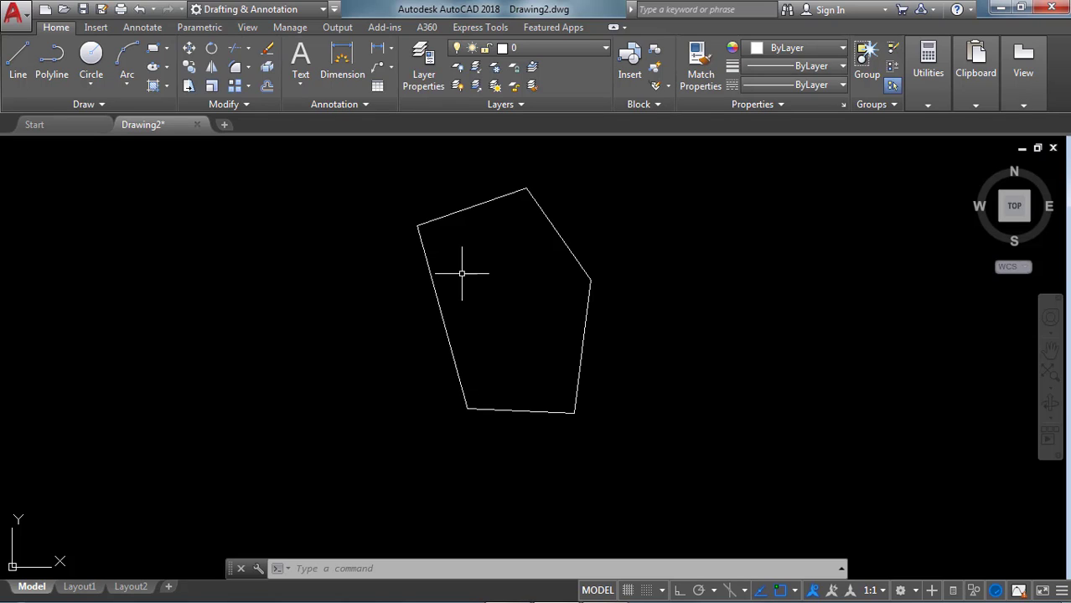
Draw a nearly horizontal line across the lower part of the plot, extending past both side edges.
{"action": "scroll", "coordinate": [595, 232], "scroll_direction": "up", "scroll_amount": 4}
{"action": "scroll", "coordinate": [581, 239], "scroll_direction": "down", "scroll_amount": 4}
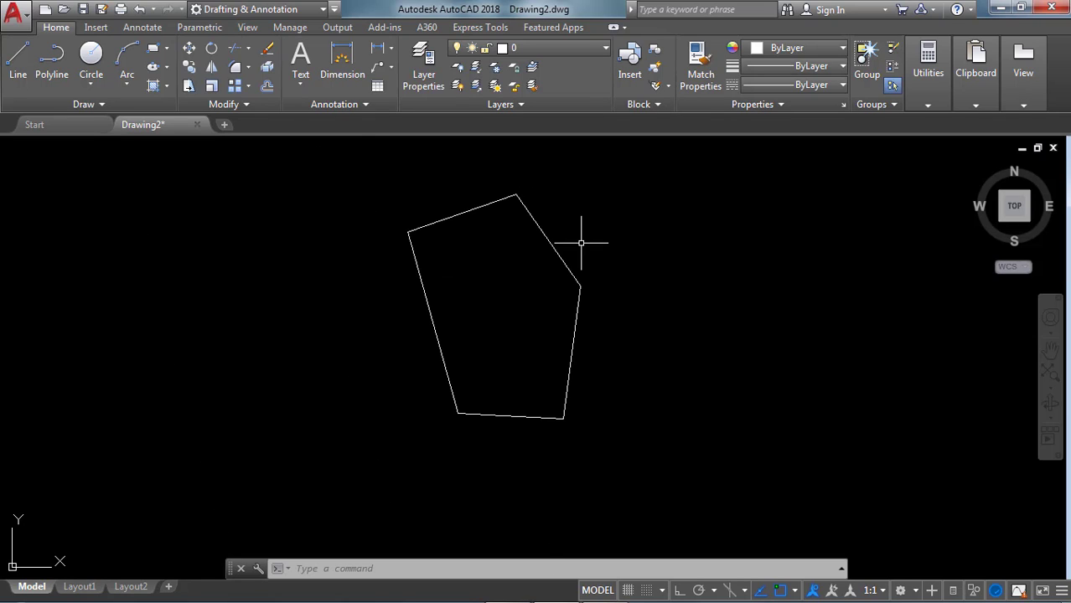
{"action": "left_click", "coordinate": [18, 61]}
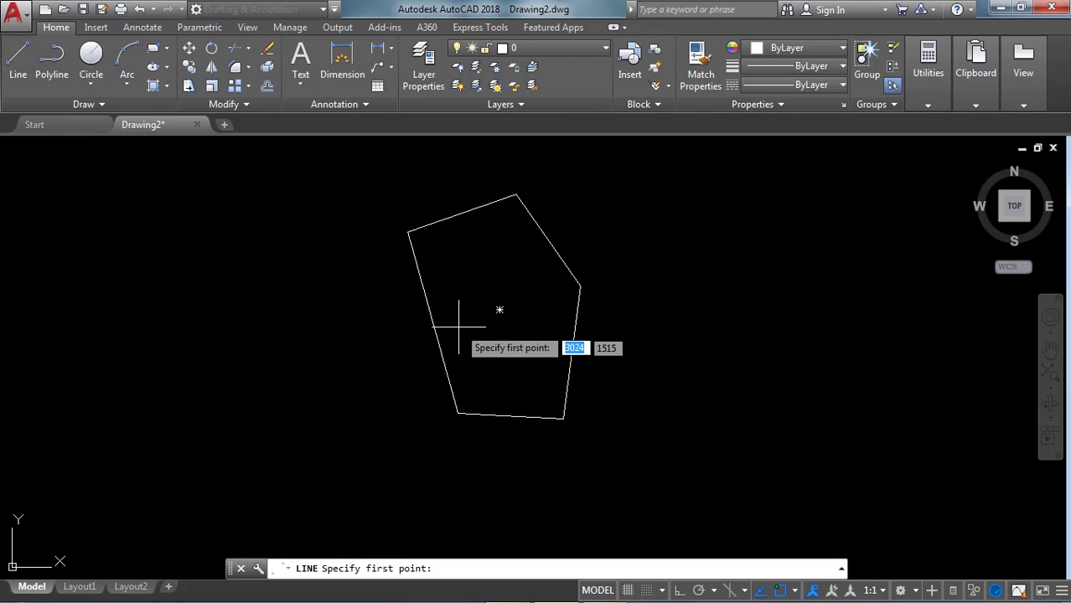
{"action": "left_click", "coordinate": [372, 347]}
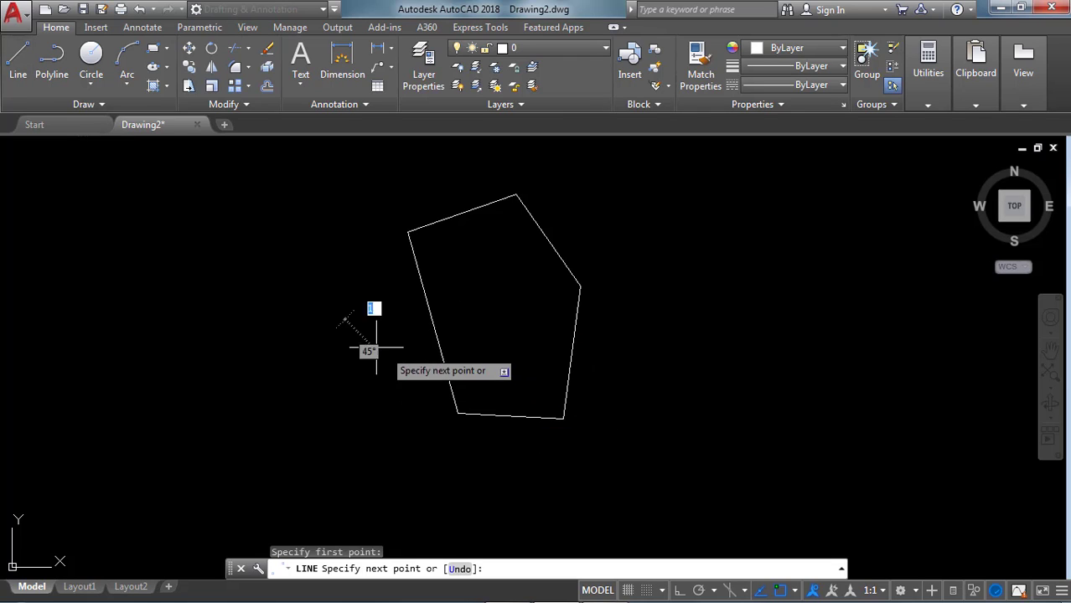
{"action": "left_click", "coordinate": [670, 338]}
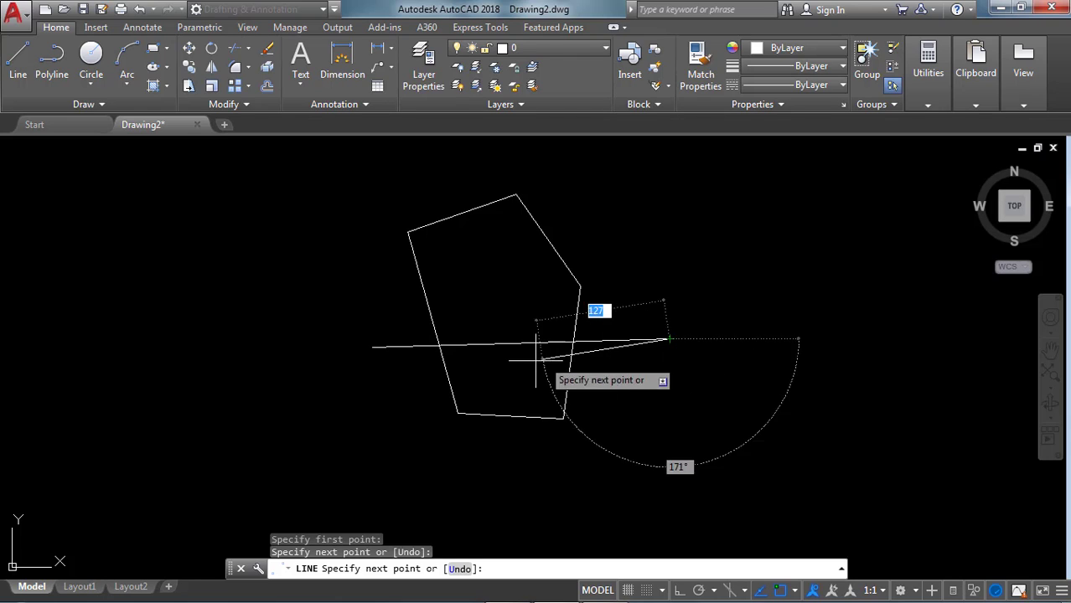
{"action": "key", "text": "Return"}
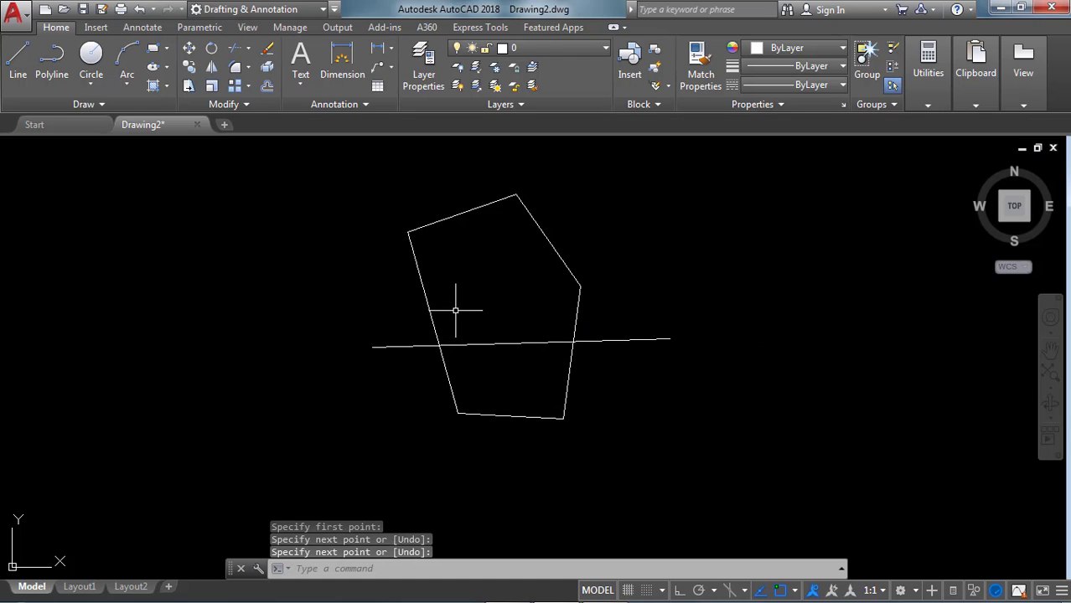
Draw a second nearly horizontal line across the upper part of the plot, just below its upper-left corner, extending past both sides.
{"action": "key", "text": "Return"}
{"action": "left_click", "coordinate": [368, 271]}
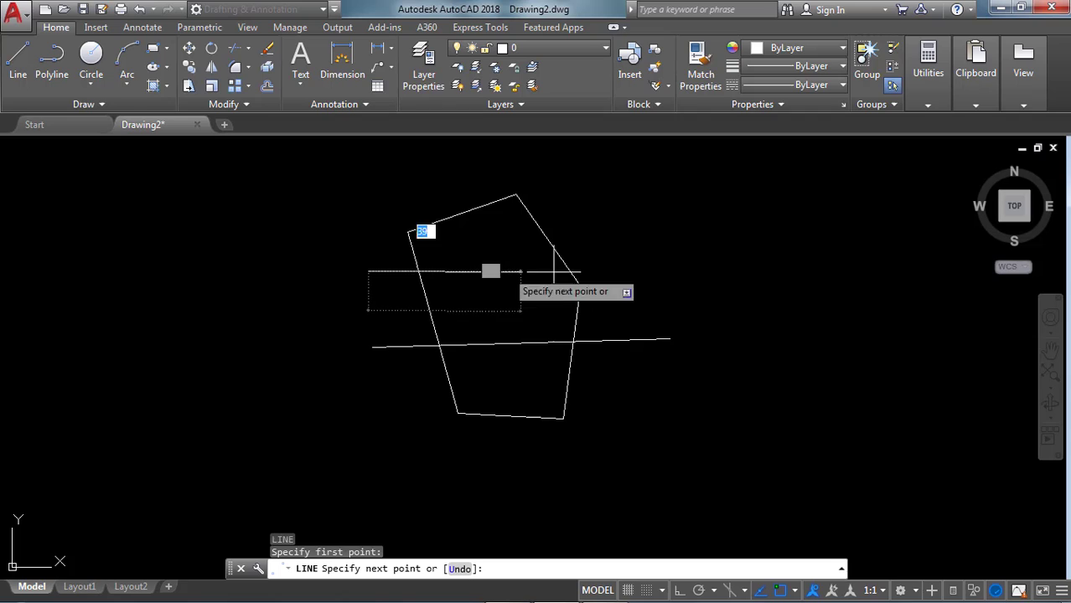
{"action": "left_click", "coordinate": [681, 275]}
{"action": "key", "text": "Return"}
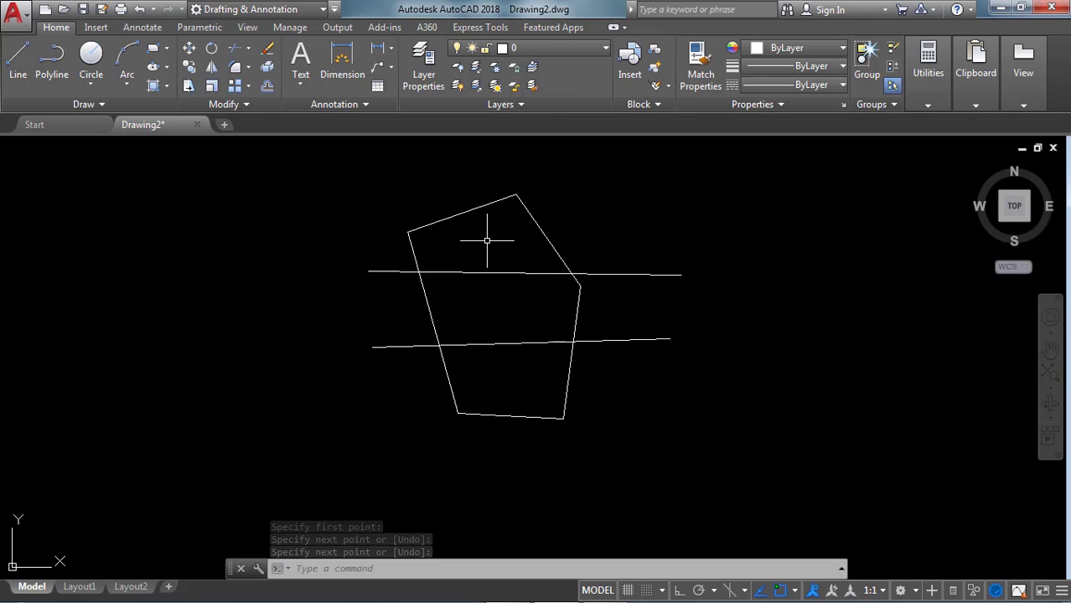
Draw two steep diagonal lines across the plot, sloping down to the right and extending past its upper and lower edges.
{"action": "left_click", "coordinate": [20, 84]}
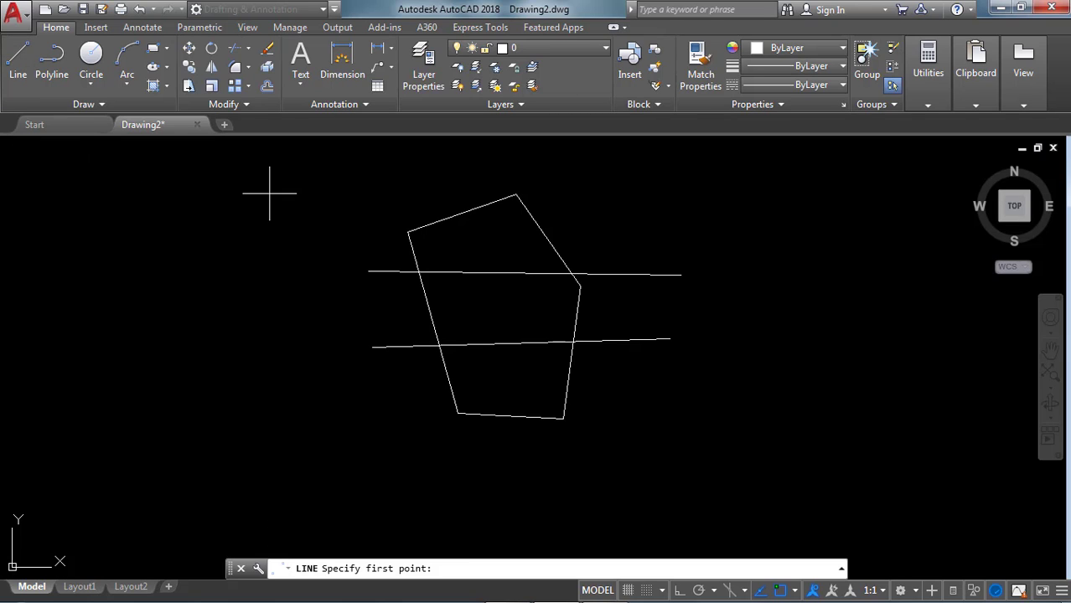
{"action": "left_click", "coordinate": [388, 175]}
{"action": "left_click", "coordinate": [535, 473]}
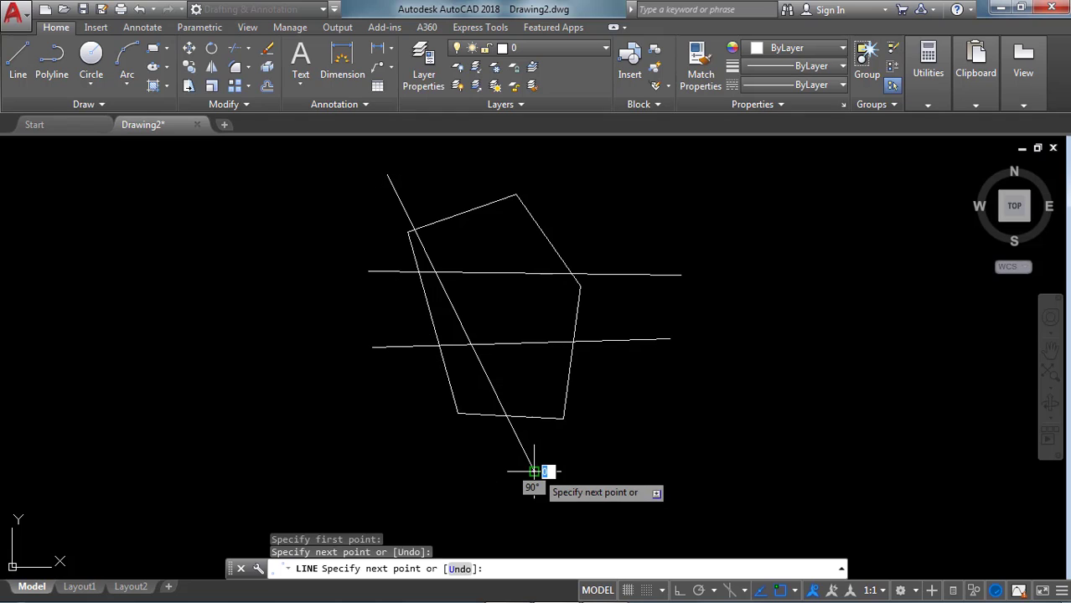
{"action": "key", "text": "Return"}
{"action": "key", "text": "Return"}
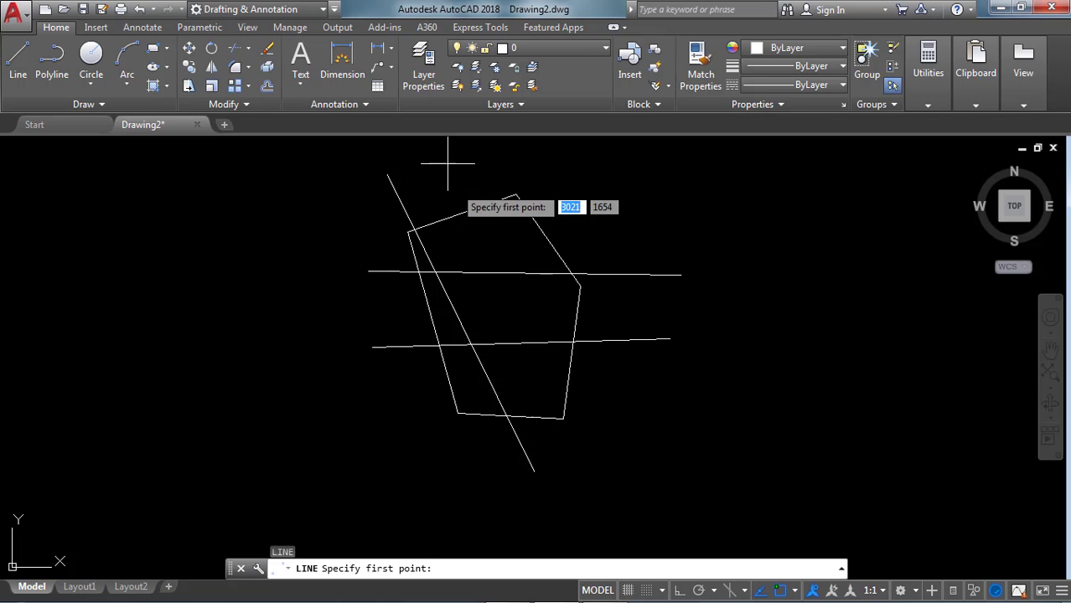
{"action": "left_click", "coordinate": [473, 153]}
{"action": "left_click", "coordinate": [585, 427]}
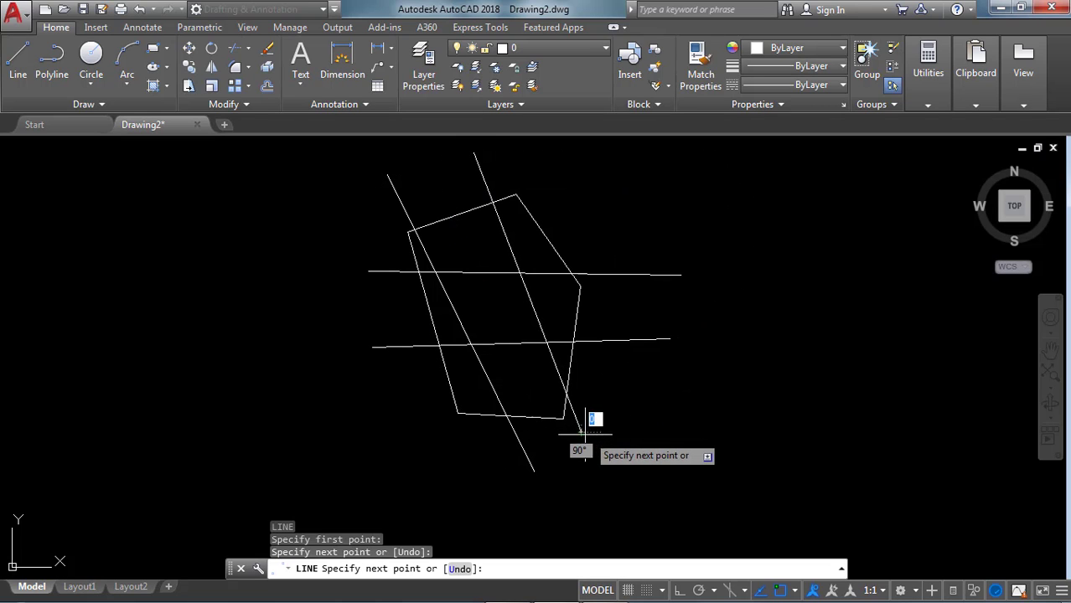
{"action": "key", "text": "Return"}
{"action": "key", "text": "Escape"}
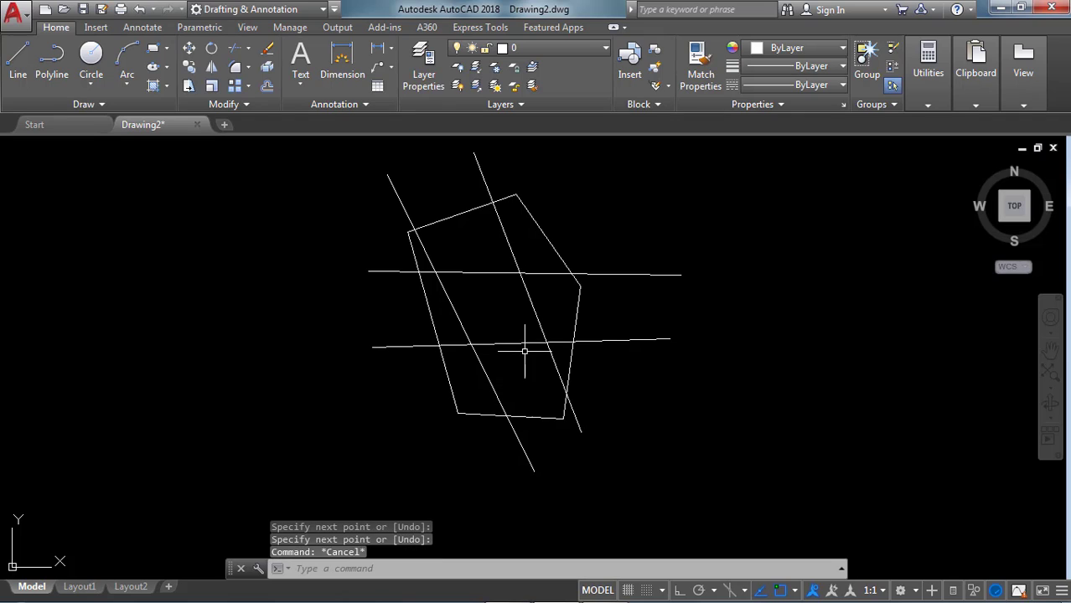
Delete the two steep diagonal lines, leaving the two nearly horizontal dividing lines in place.
{"action": "left_click", "coordinate": [407, 210]}
{"action": "left_click", "coordinate": [480, 175]}
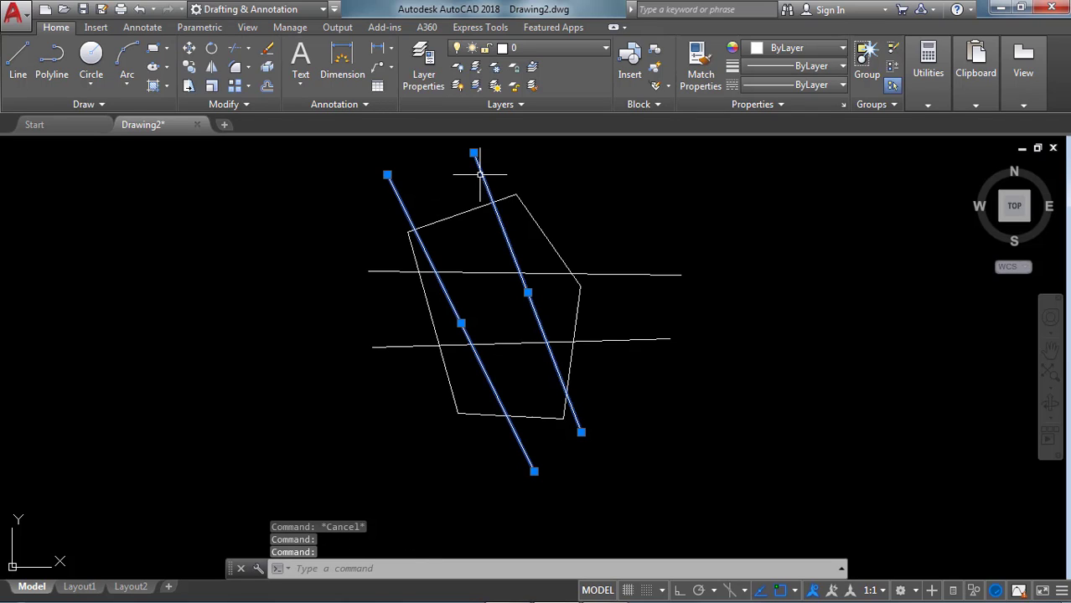
{"action": "key", "text": "Delete"}
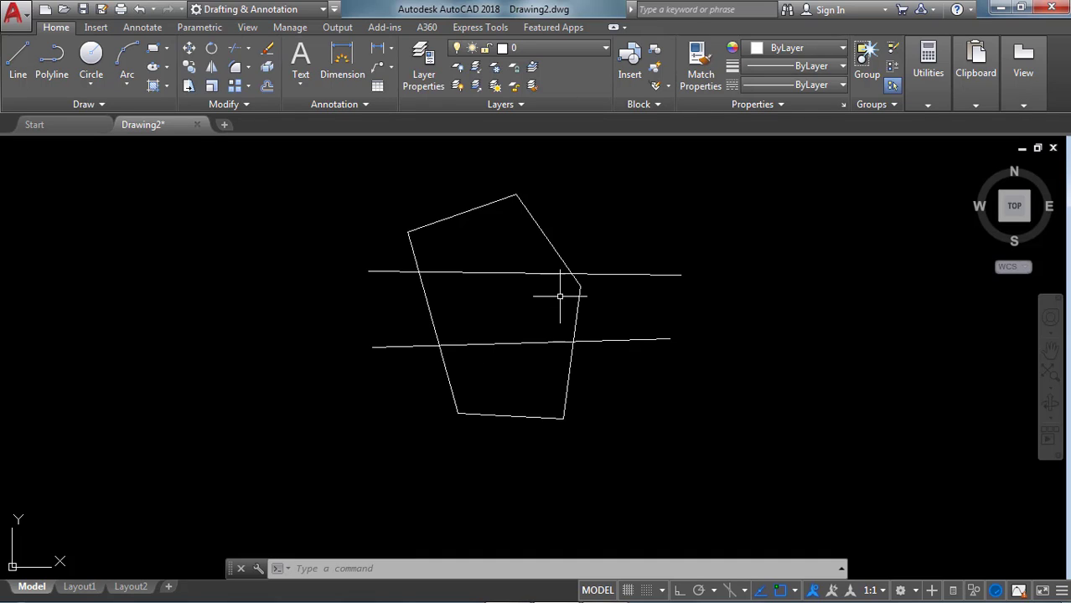
Load the CD AutoLISP application from the Desktop with APPLOAD and close the loading dialog.
{"action": "type", "text": "a"}
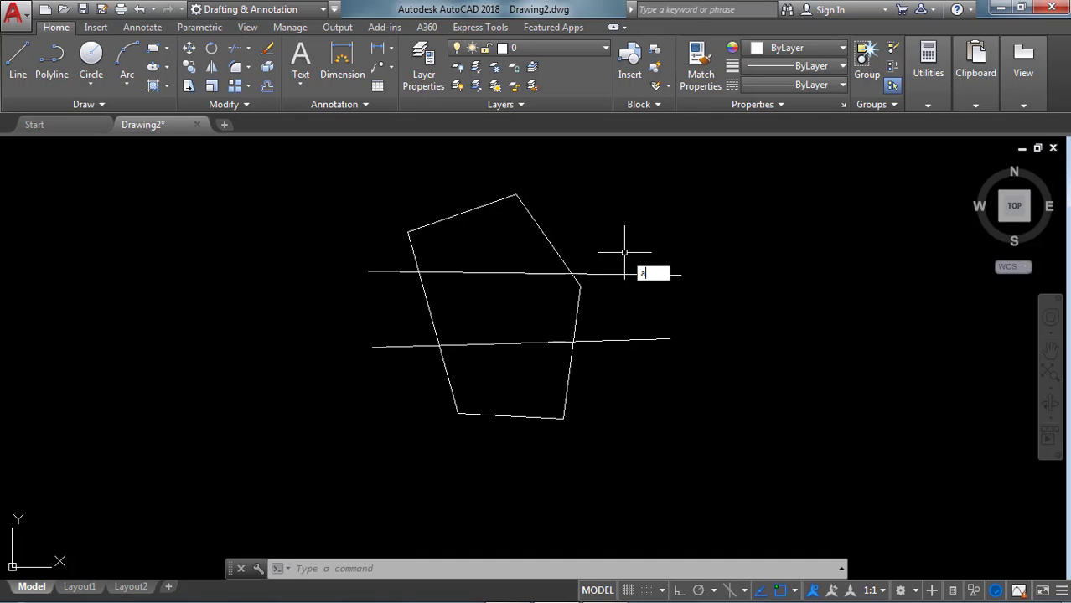
{"action": "type", "text": "pp"}
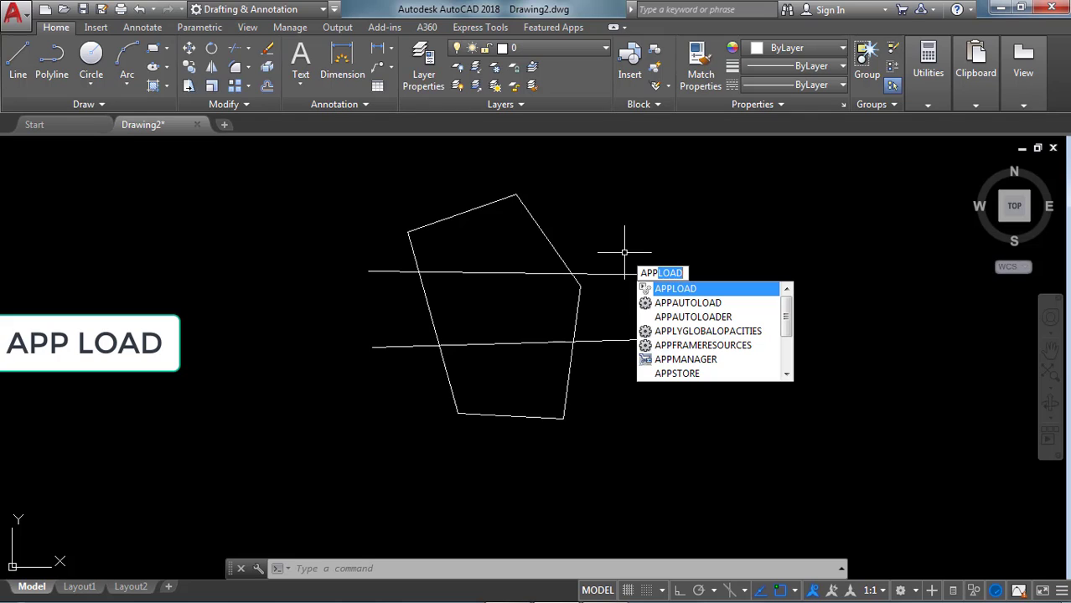
{"action": "key", "text": "Return"}
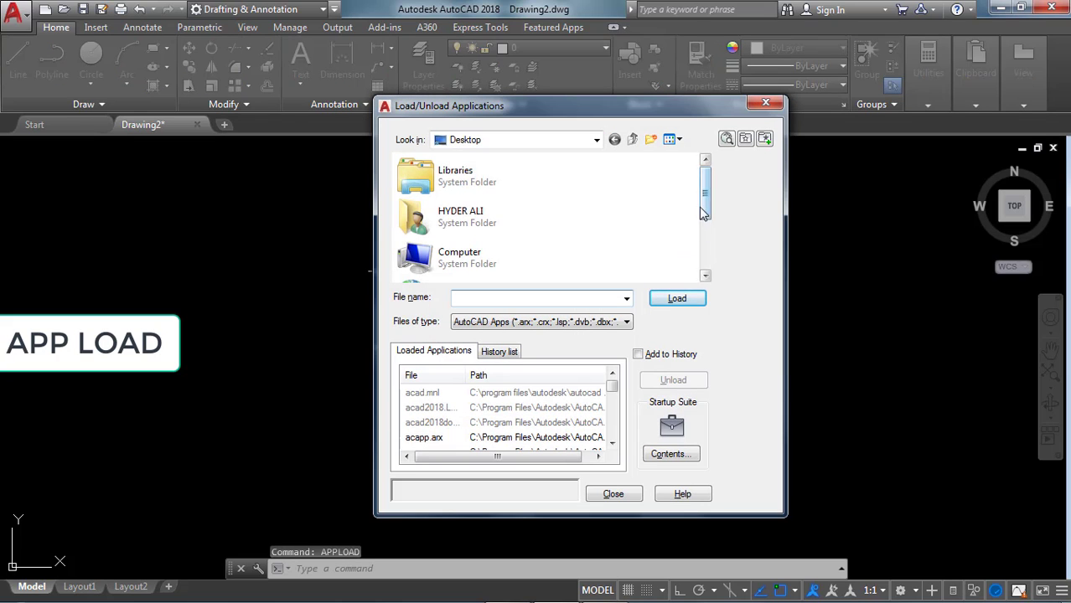
{"action": "left_click_drag", "start_coordinate": [706, 197], "coordinate": [704, 245]}
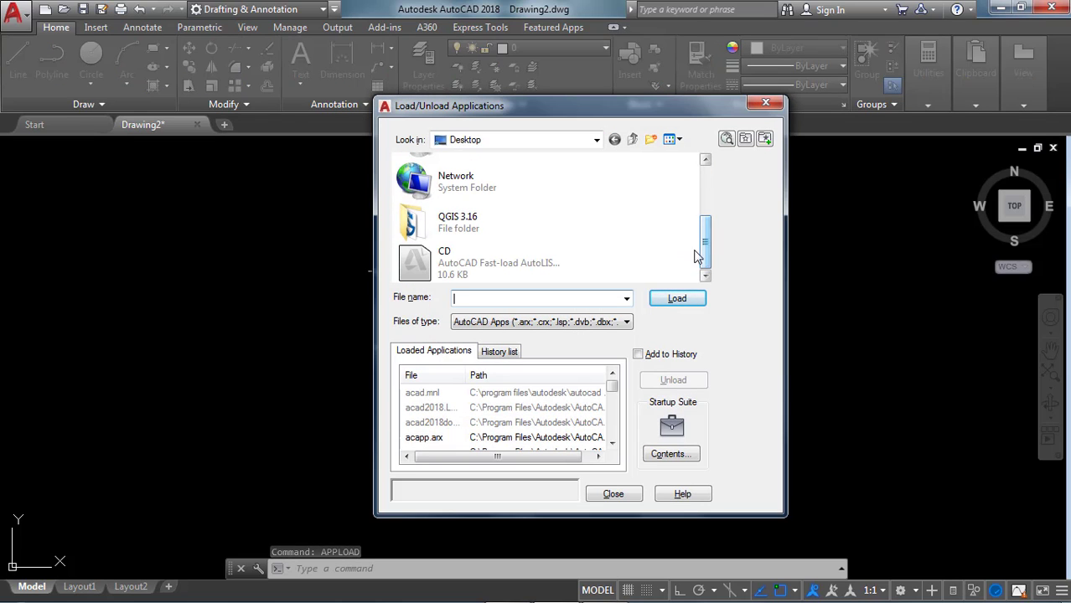
{"action": "left_click", "coordinate": [493, 268]}
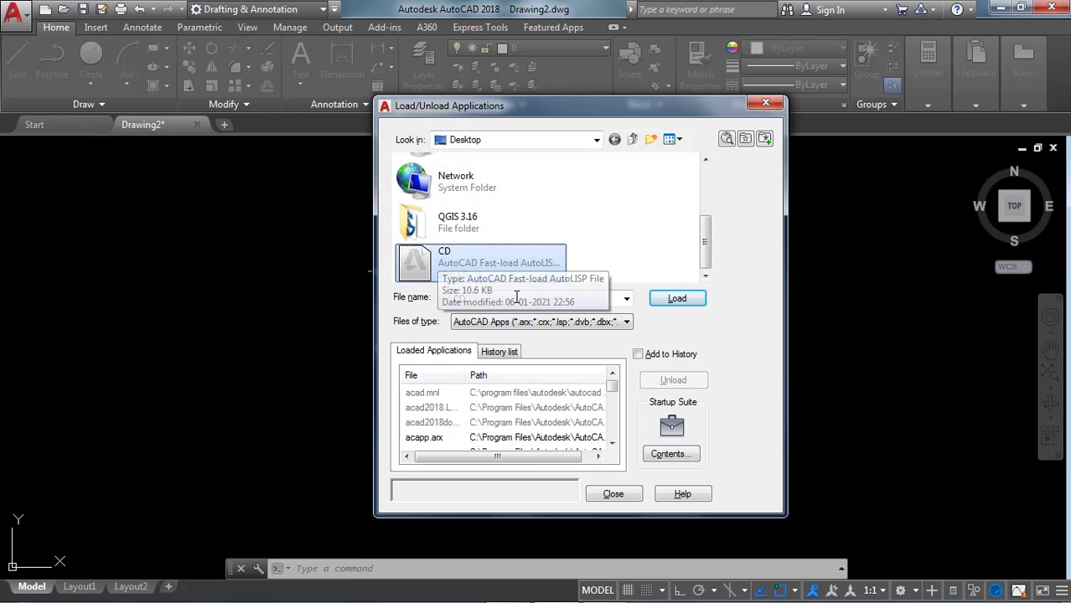
{"action": "left_click", "coordinate": [677, 299]}
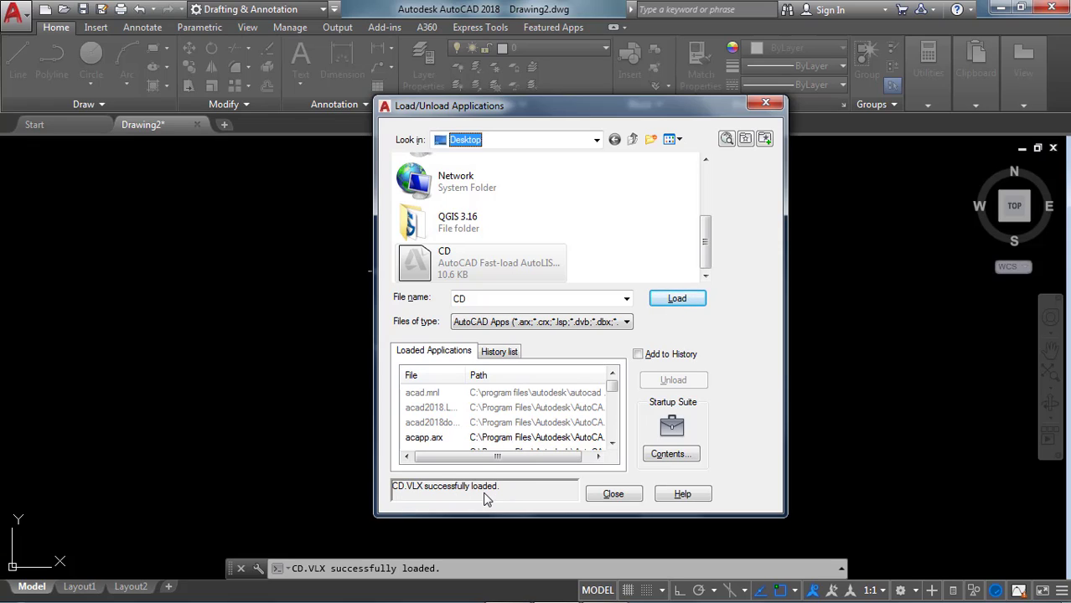
{"action": "left_click", "coordinate": [612, 495]}
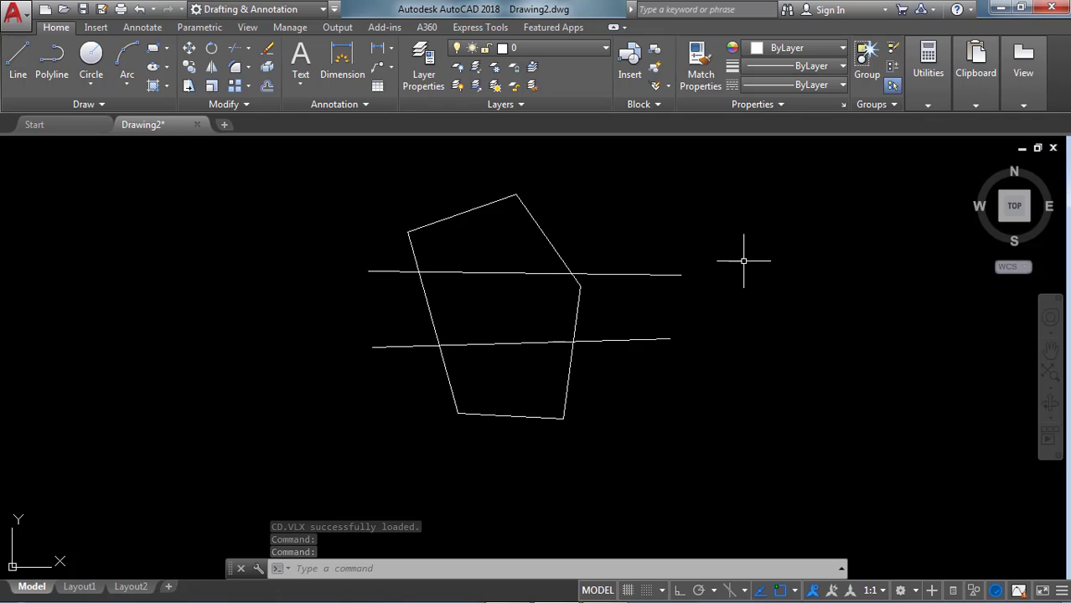
Run the CD command on the plot outline with the lower dividing line, choosing the side below that line.
{"action": "type", "text": "cd"}
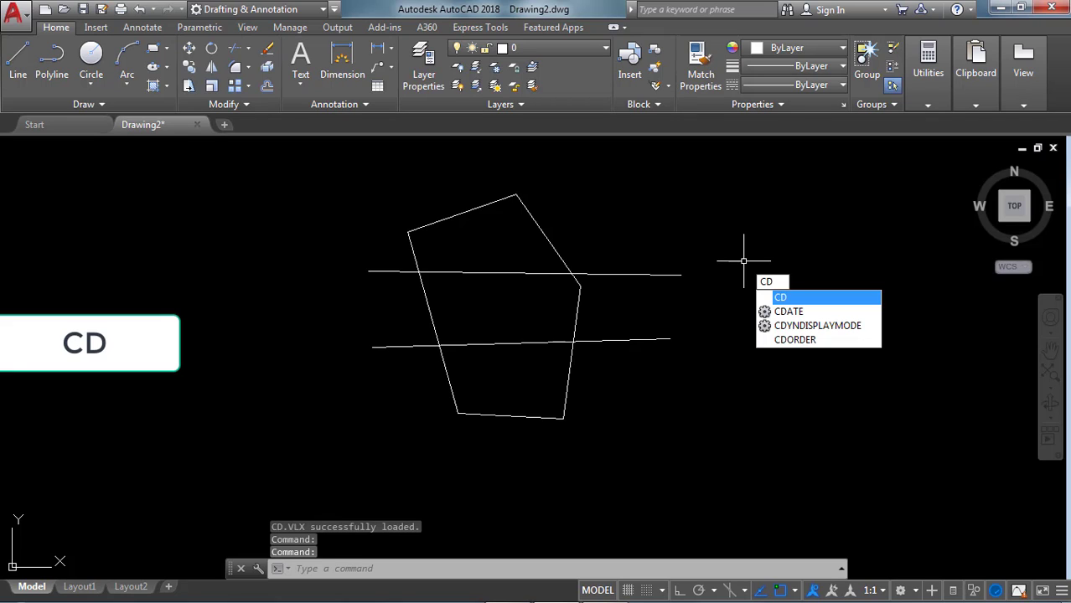
{"action": "key", "text": "Return"}
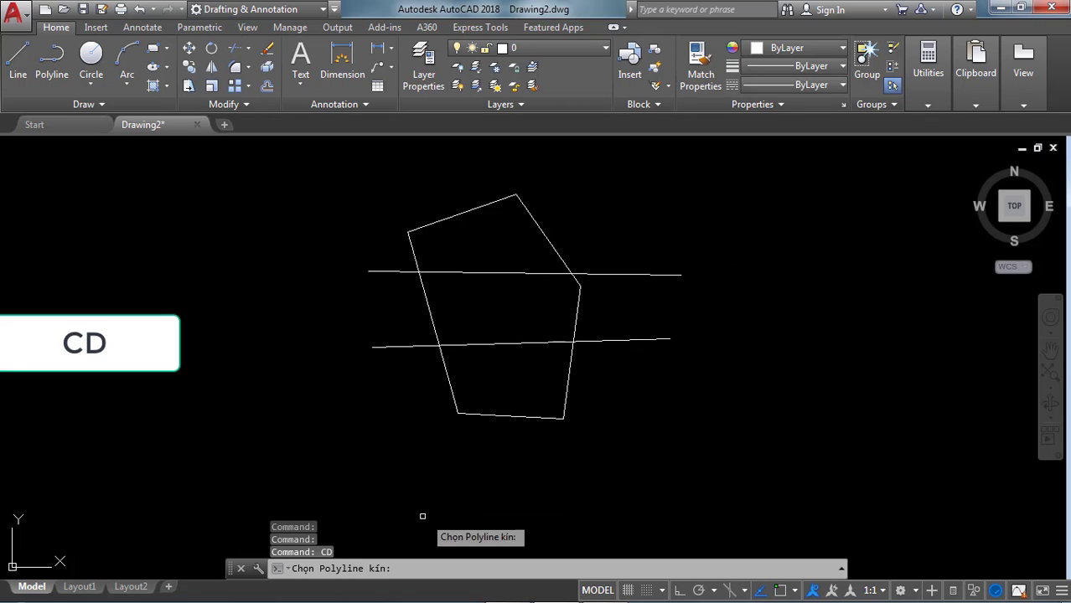
{"action": "left_click", "coordinate": [567, 381]}
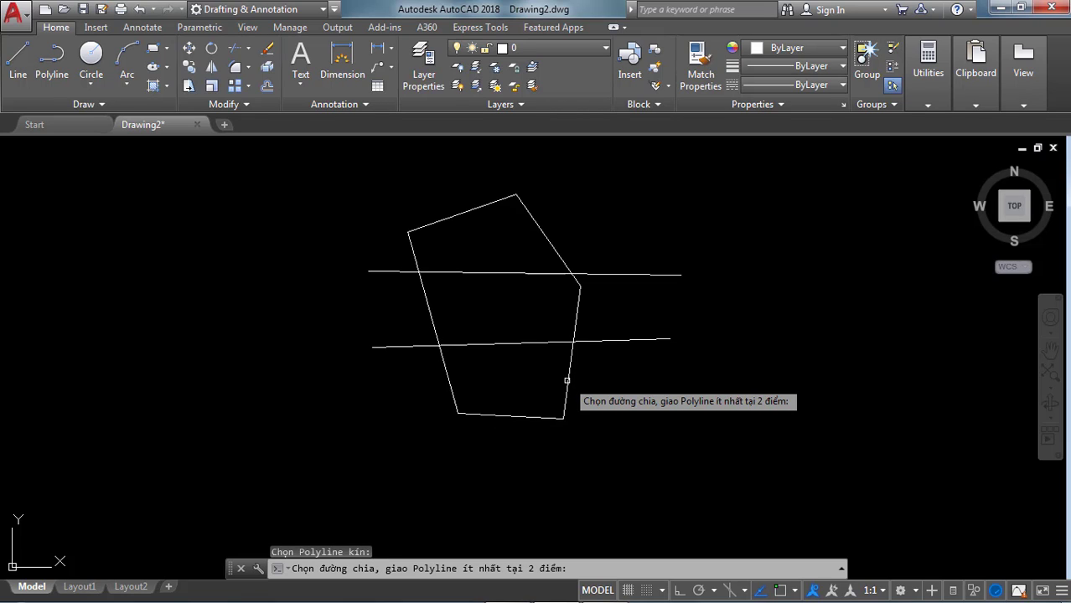
{"action": "left_click", "coordinate": [597, 341]}
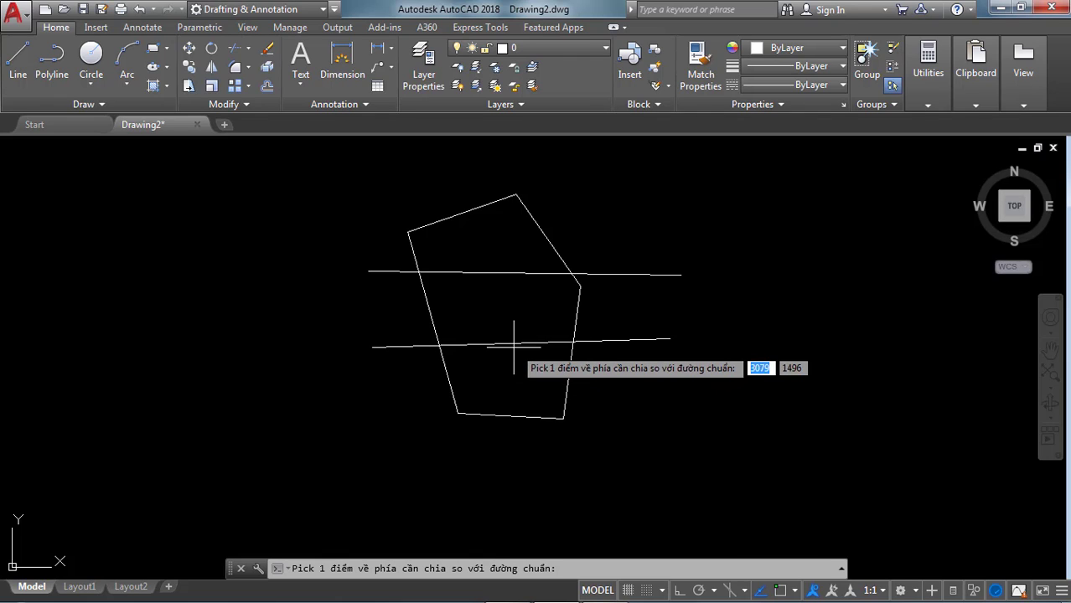
{"action": "scroll", "coordinate": [485, 342], "scroll_direction": "up", "scroll_amount": 2}
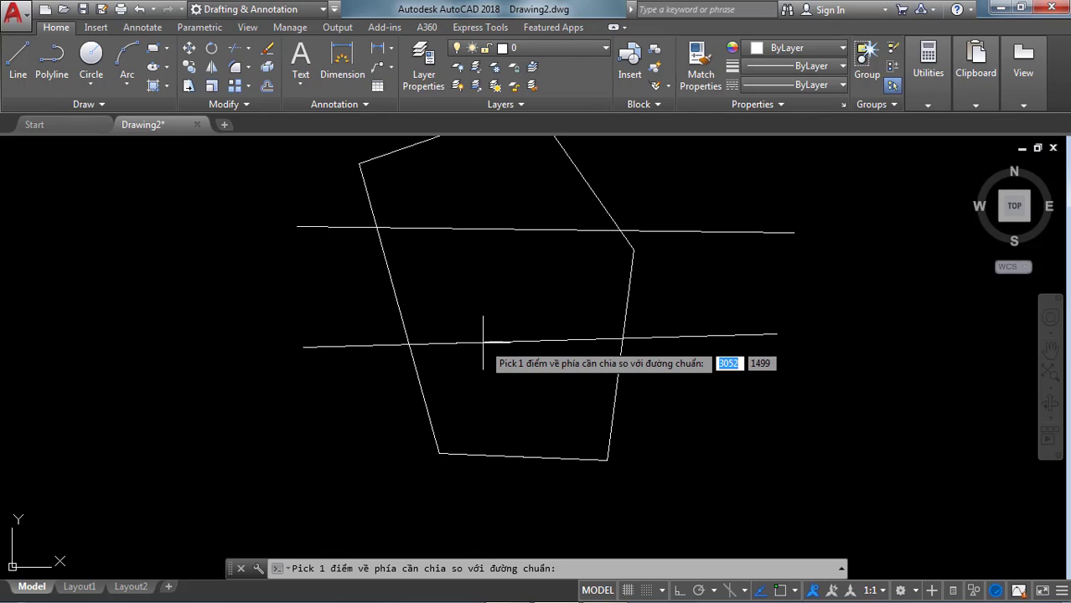
{"action": "left_click", "coordinate": [510, 389]}
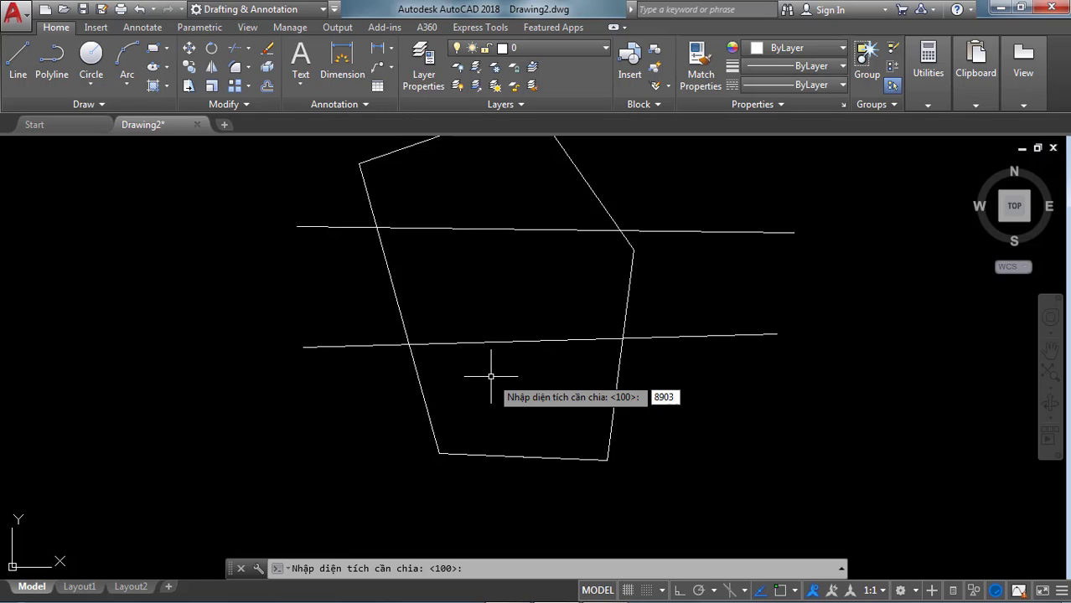
Set the area to split off to 8903 and shift the dividing line in parallel with option S.
{"action": "key", "text": "Return"}
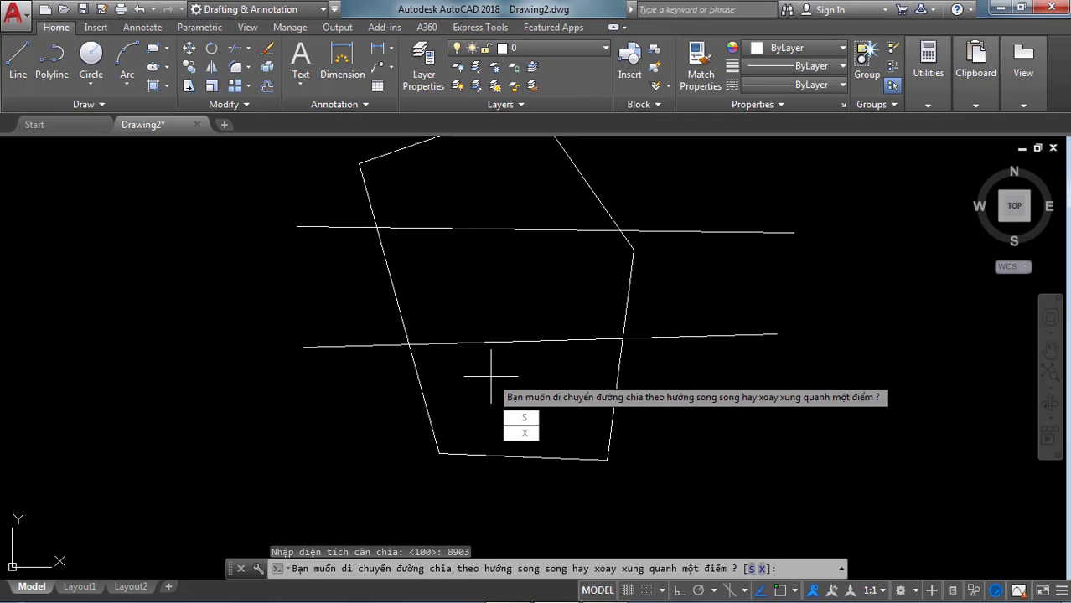
{"action": "left_click", "coordinate": [523, 417]}
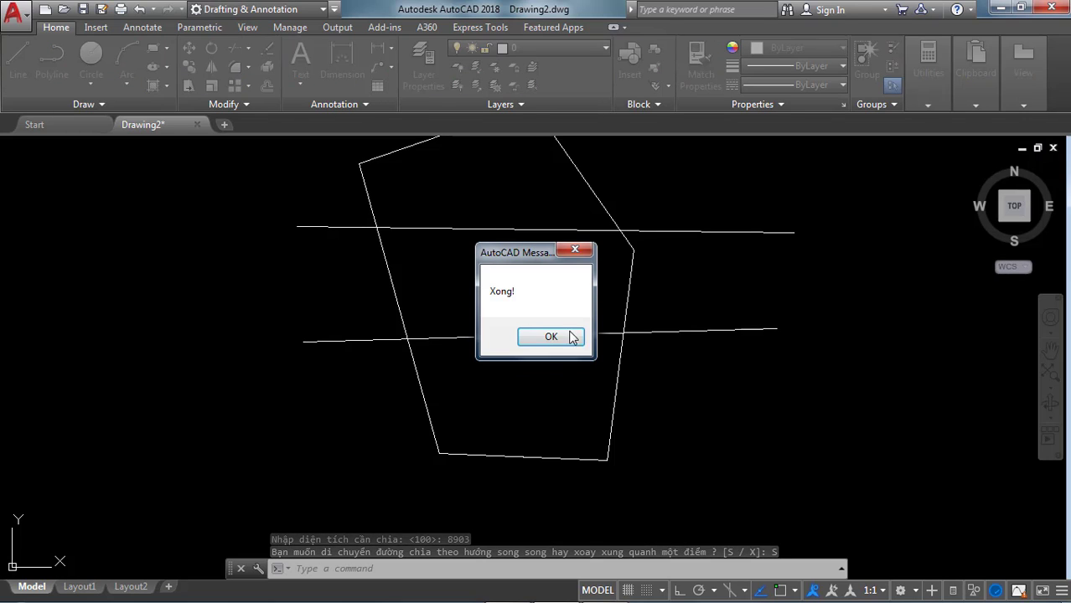
{"action": "left_click_drag", "start_coordinate": [508, 250], "coordinate": [551, 249]}
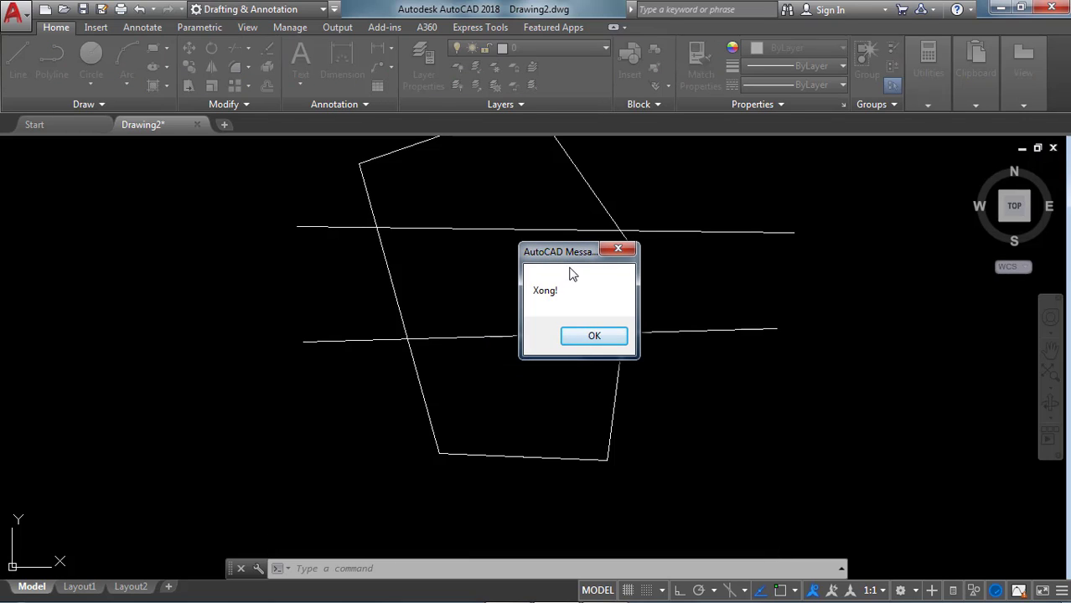
{"action": "left_click", "coordinate": [587, 336]}
{"action": "type", "text": "S"}
{"action": "key", "text": "Return"}
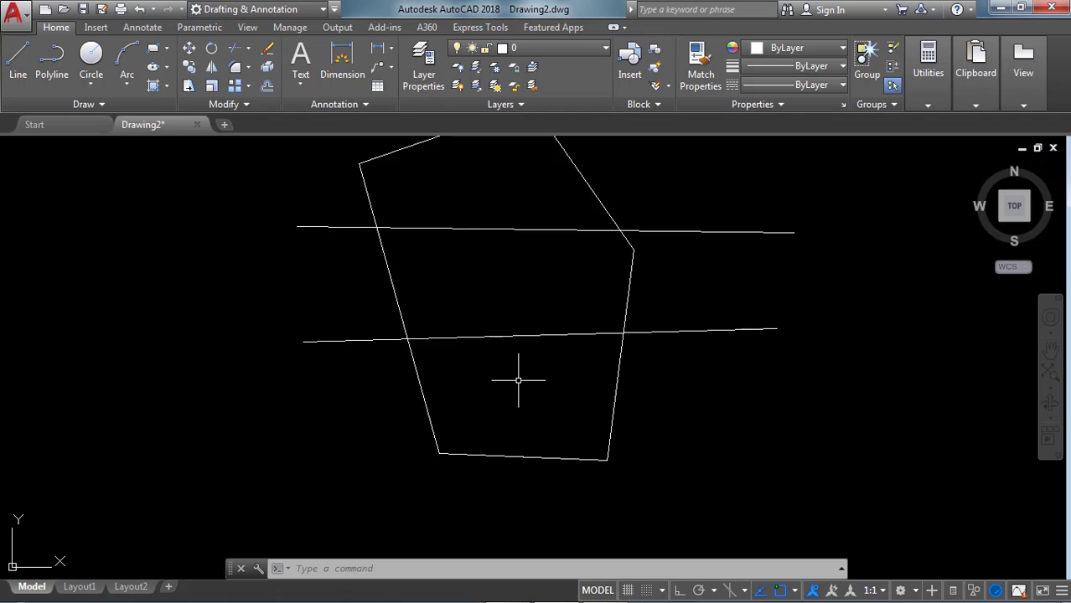
Measure the area of the plot's lower part by its four corners with the AREA command.
{"action": "type", "text": "aa"}
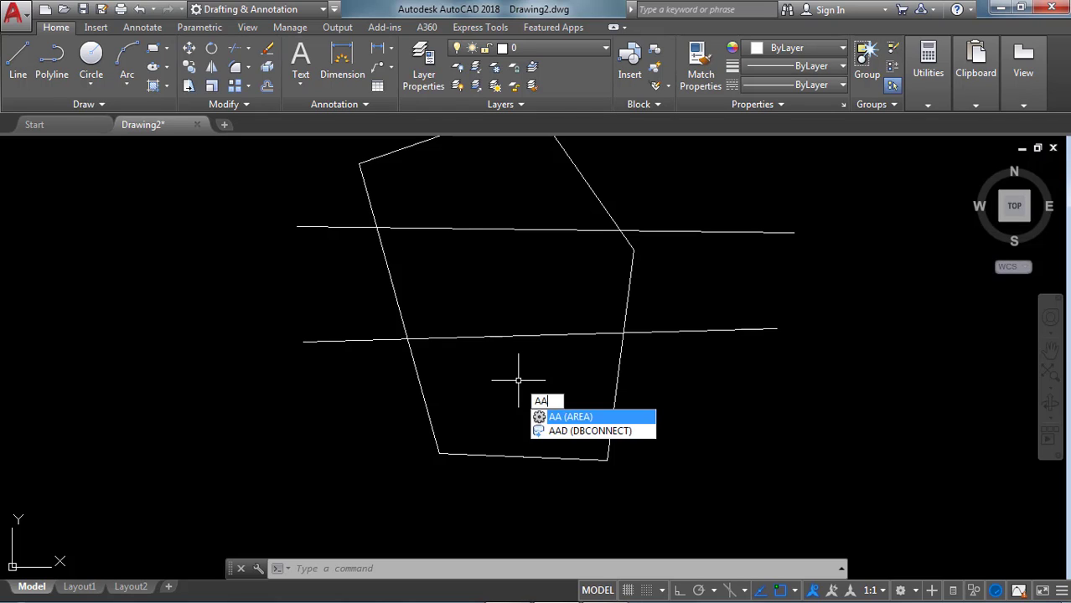
{"action": "key", "text": "Return"}
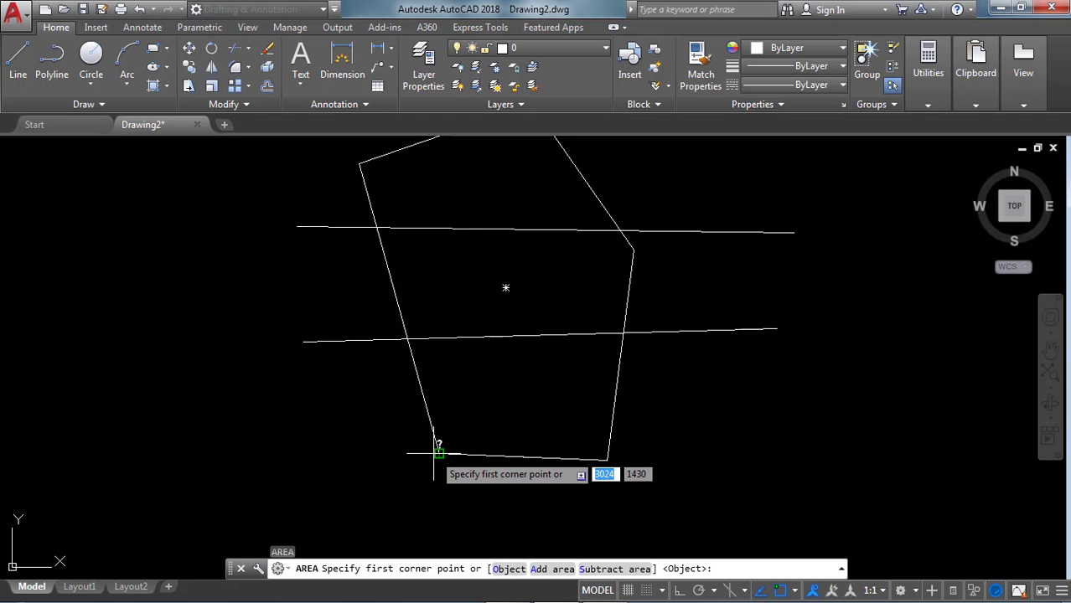
{"action": "left_click", "coordinate": [438, 452]}
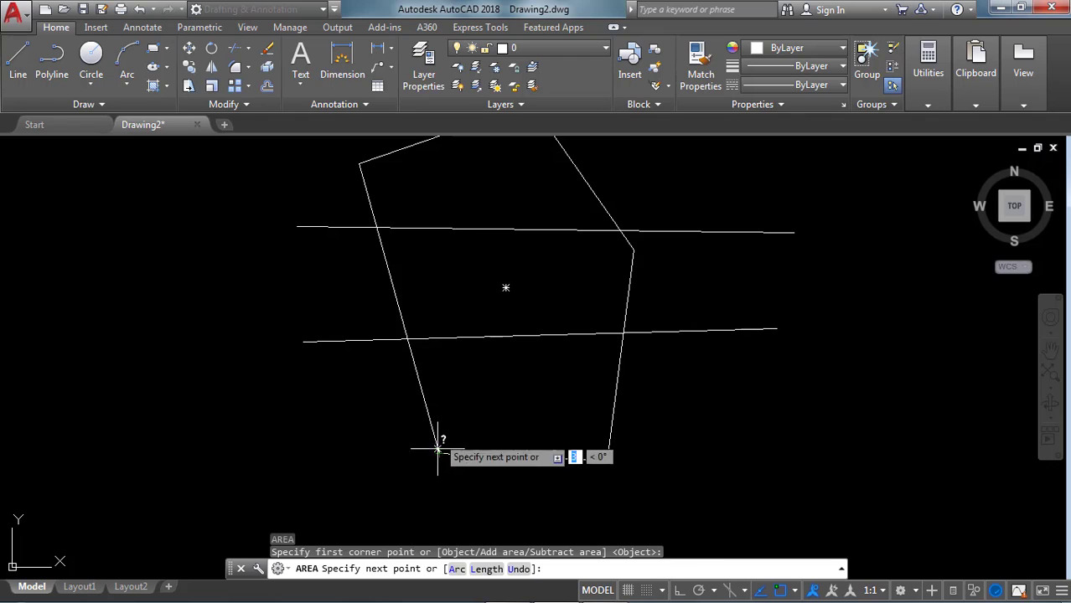
{"action": "left_click", "coordinate": [408, 339]}
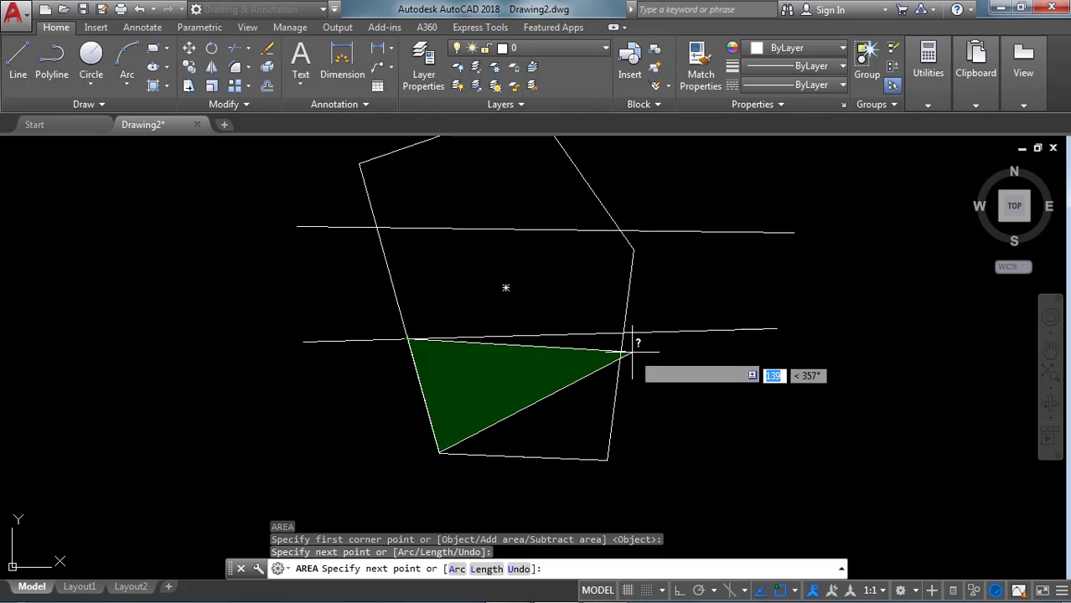
{"action": "left_click", "coordinate": [624, 334]}
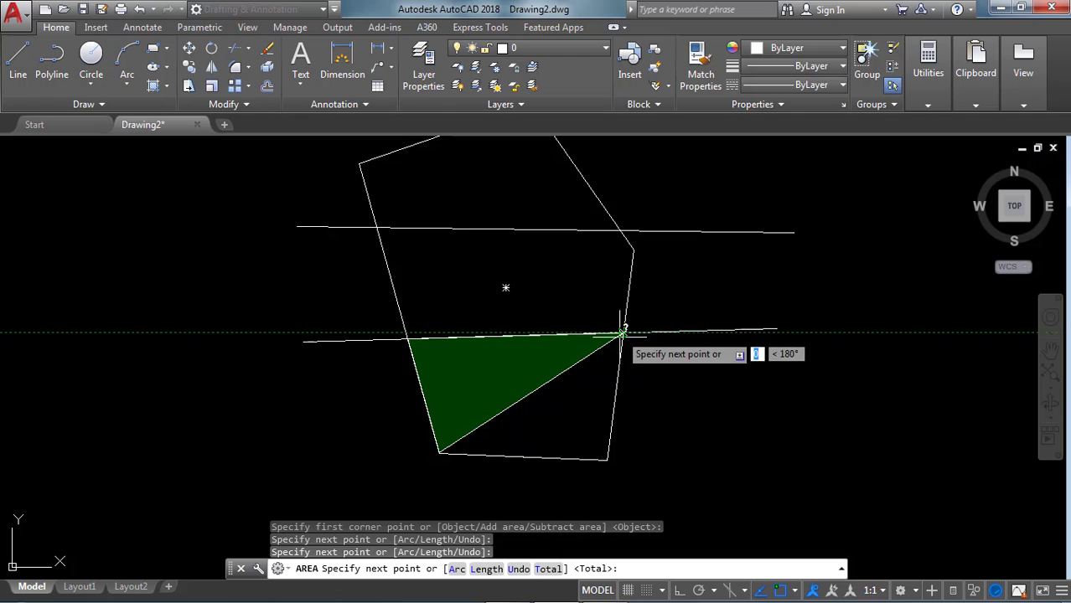
{"action": "left_click", "coordinate": [607, 459]}
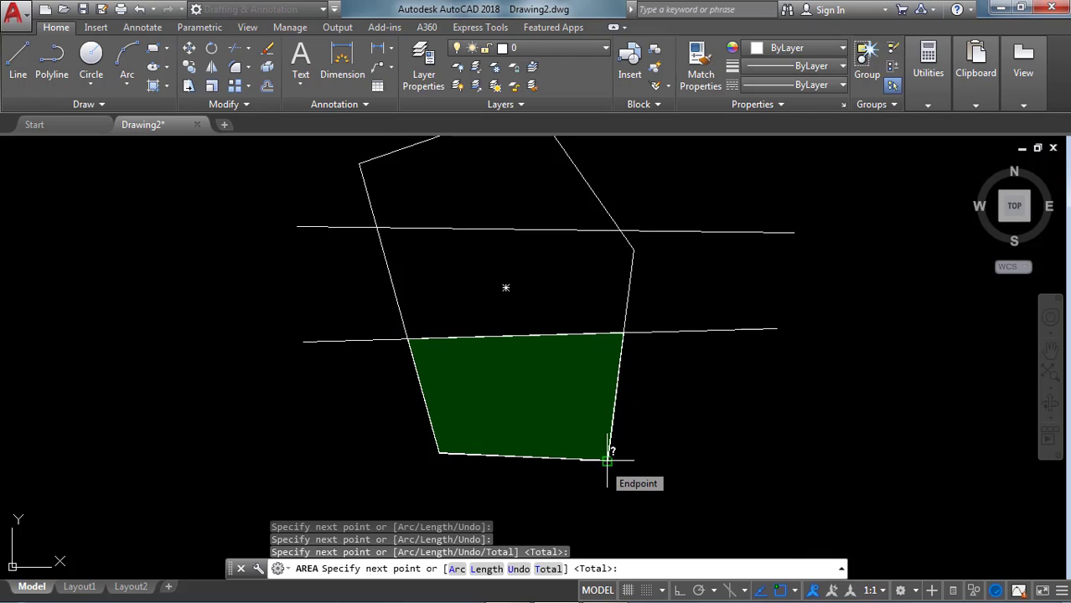
{"action": "key", "text": "Return"}
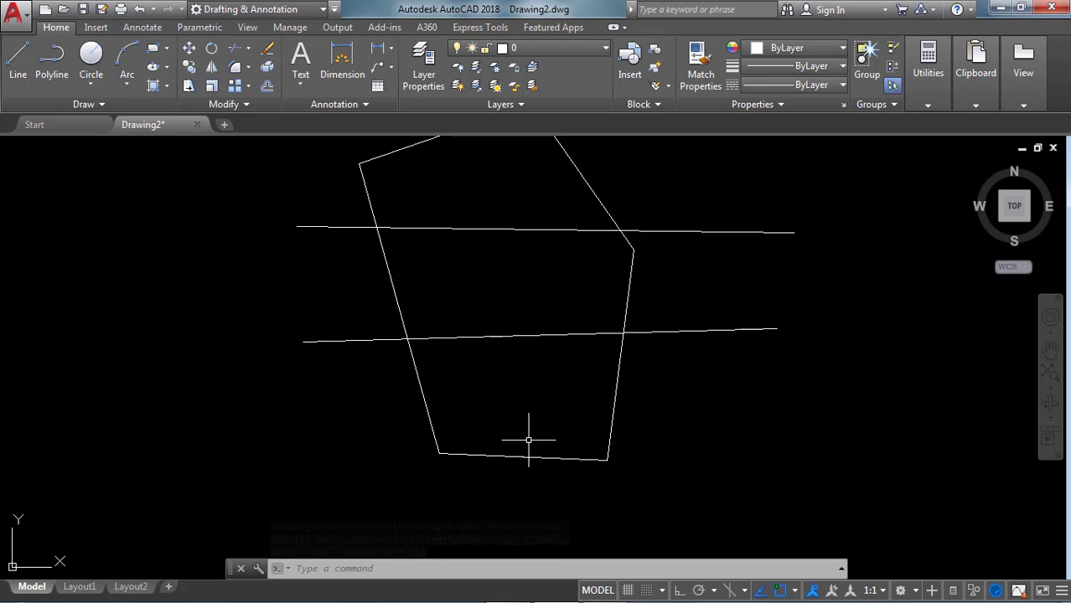
Trace the plot portion above the lower dividing line with a red polyline through its five corners, ending at the start point.
{"action": "scroll", "coordinate": [638, 443], "scroll_direction": "down", "scroll_amount": 2}
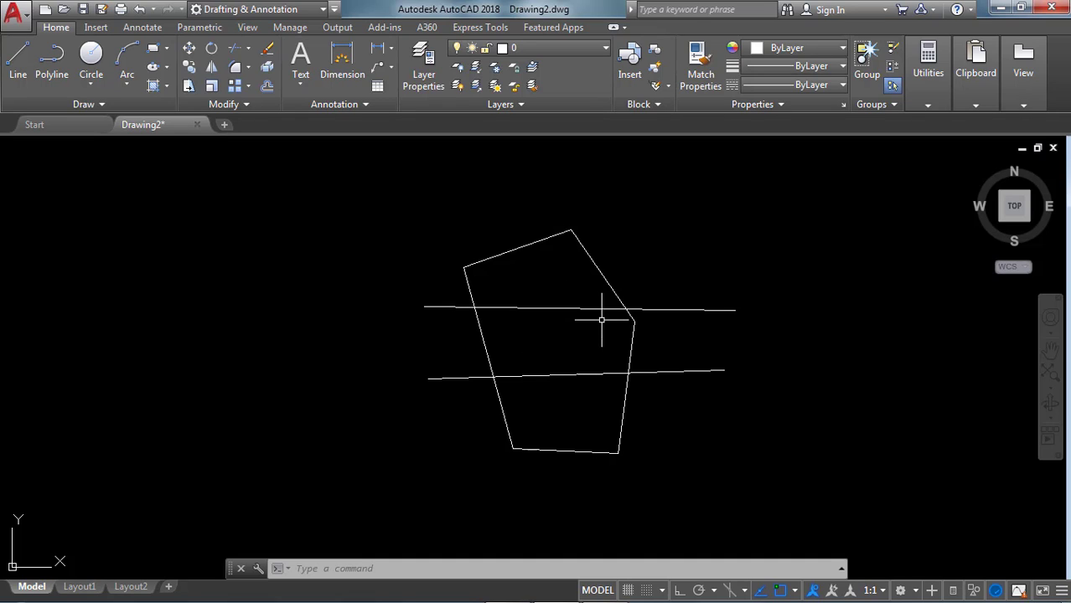
{"action": "scroll", "coordinate": [617, 317], "scroll_direction": "up", "scroll_amount": 2}
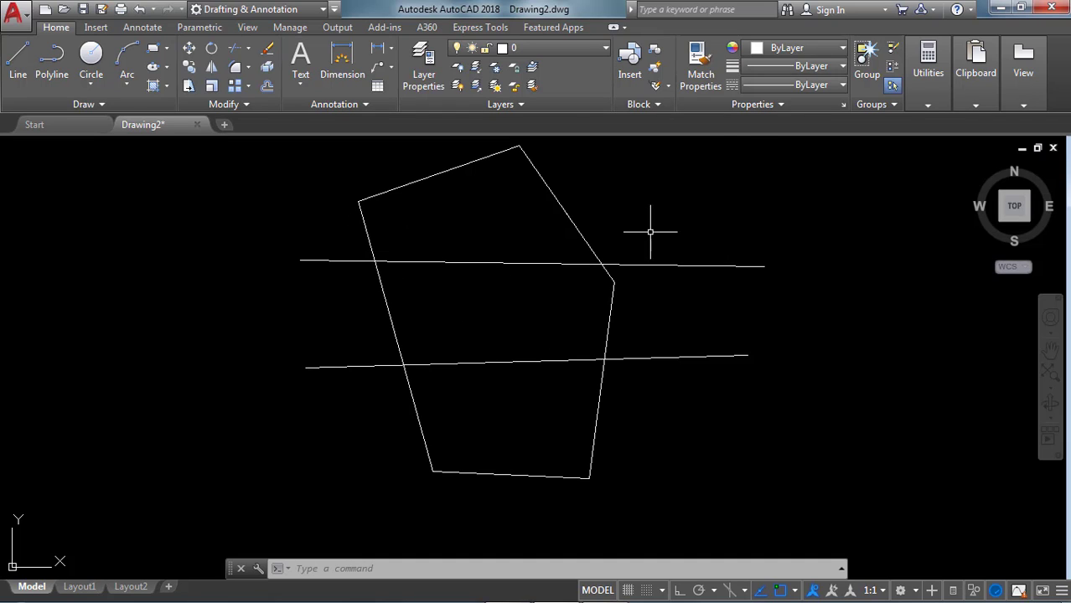
{"action": "left_click", "coordinate": [836, 52]}
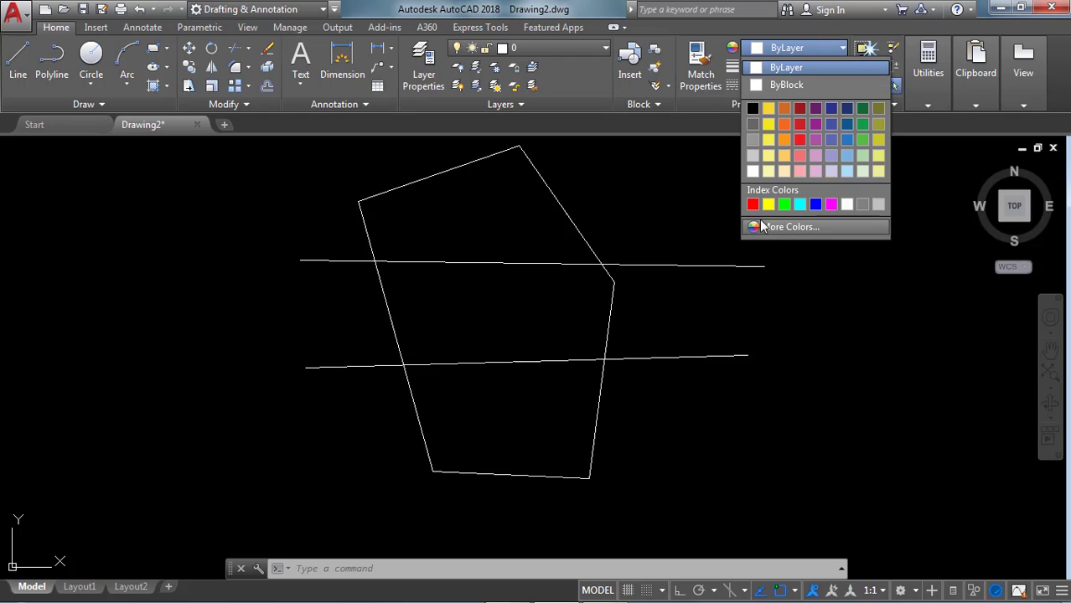
{"action": "left_click", "coordinate": [753, 203]}
{"action": "left_click", "coordinate": [59, 63]}
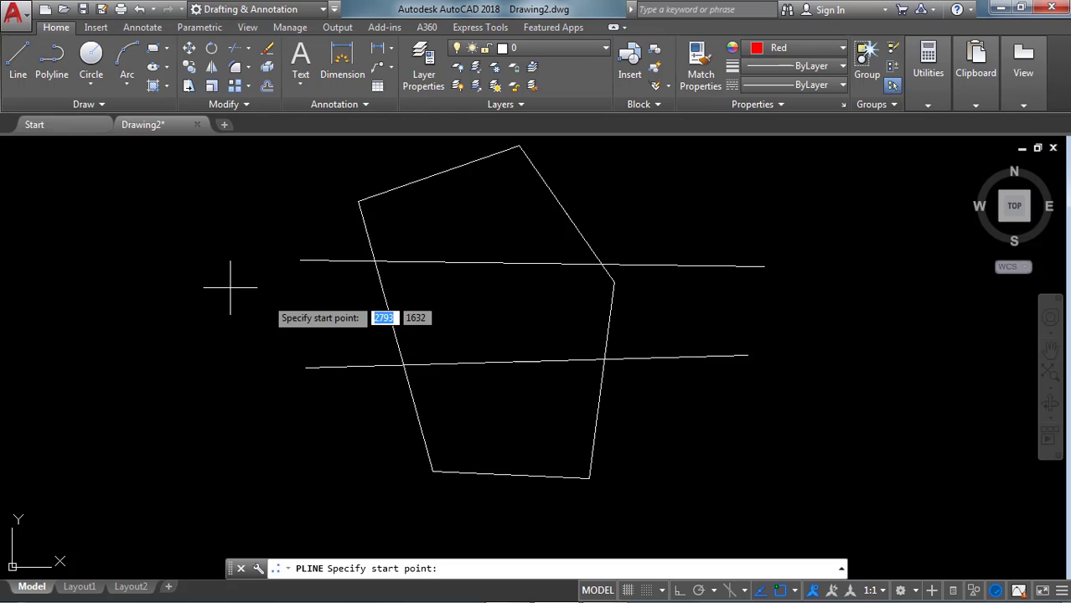
{"action": "left_click", "coordinate": [403, 367]}
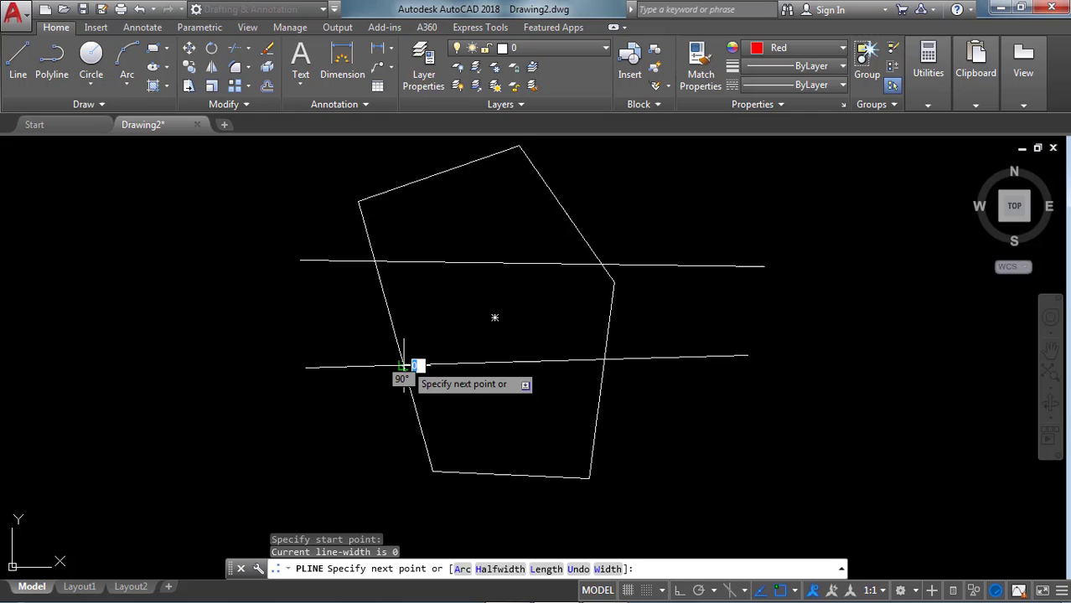
{"action": "left_click", "coordinate": [358, 203]}
{"action": "left_click", "coordinate": [519, 146]}
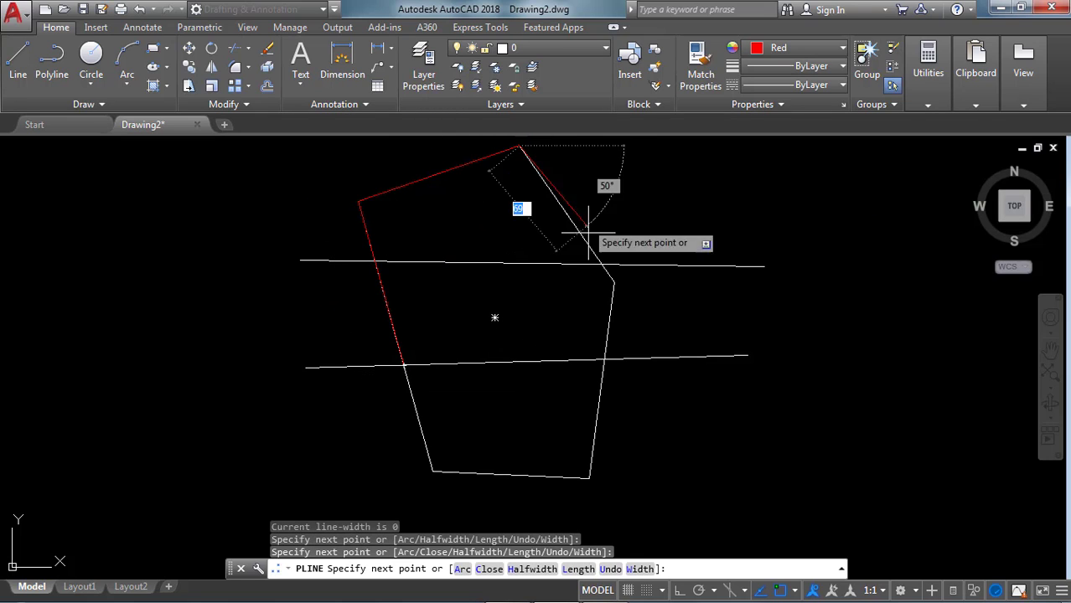
{"action": "left_click", "coordinate": [613, 282]}
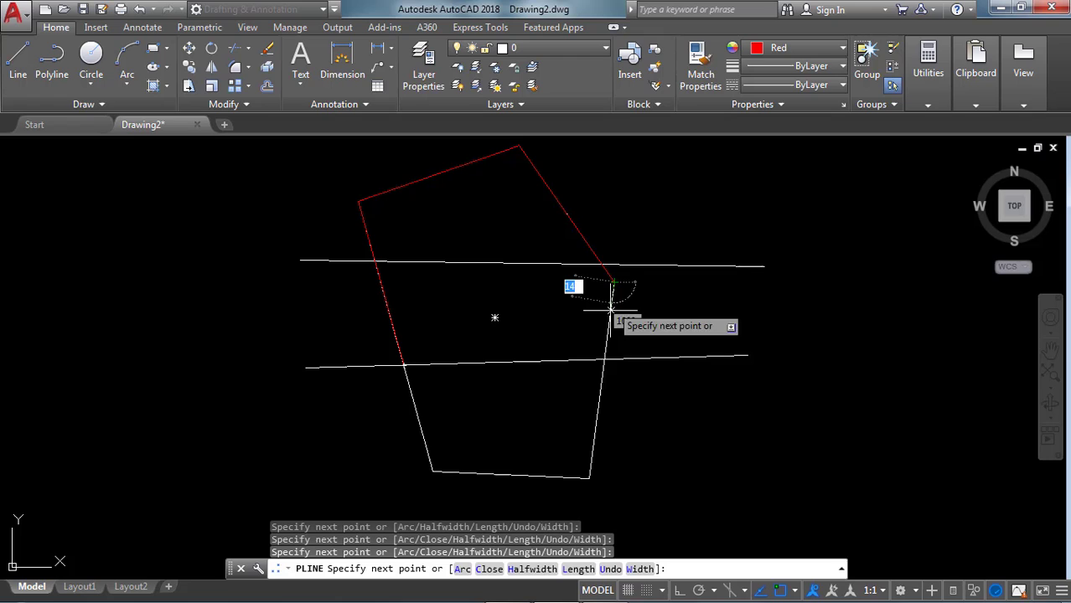
{"action": "left_click", "coordinate": [605, 360]}
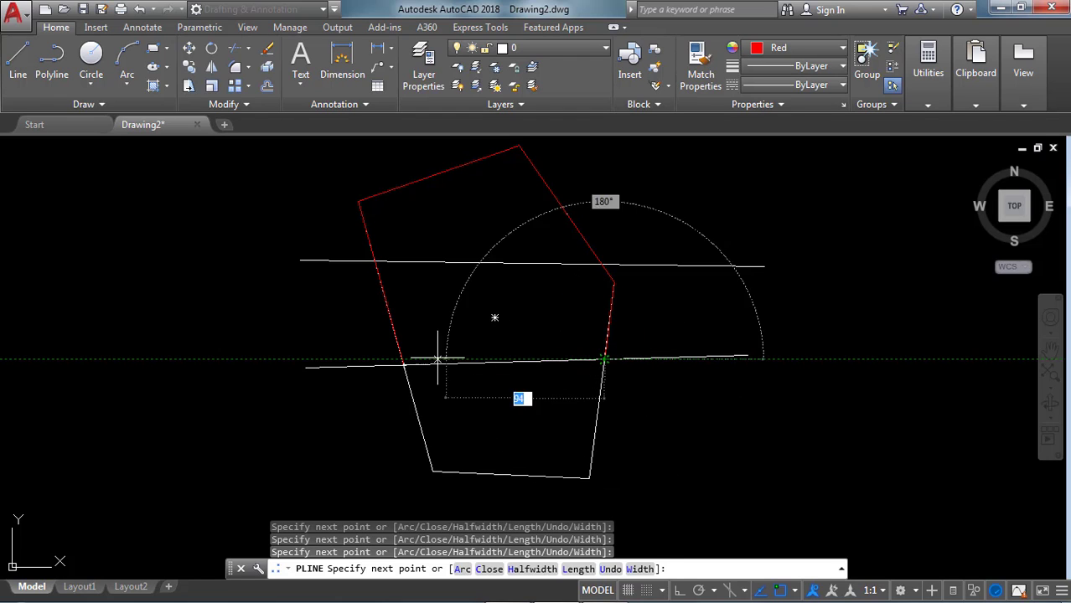
{"action": "left_click", "coordinate": [403, 366]}
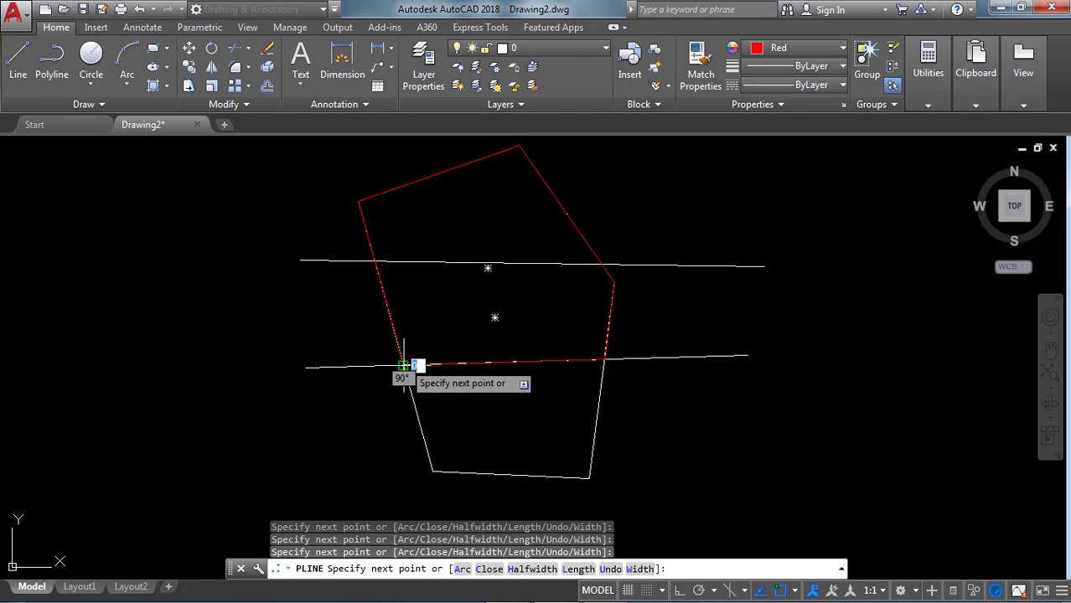
{"action": "key", "text": "Escape"}
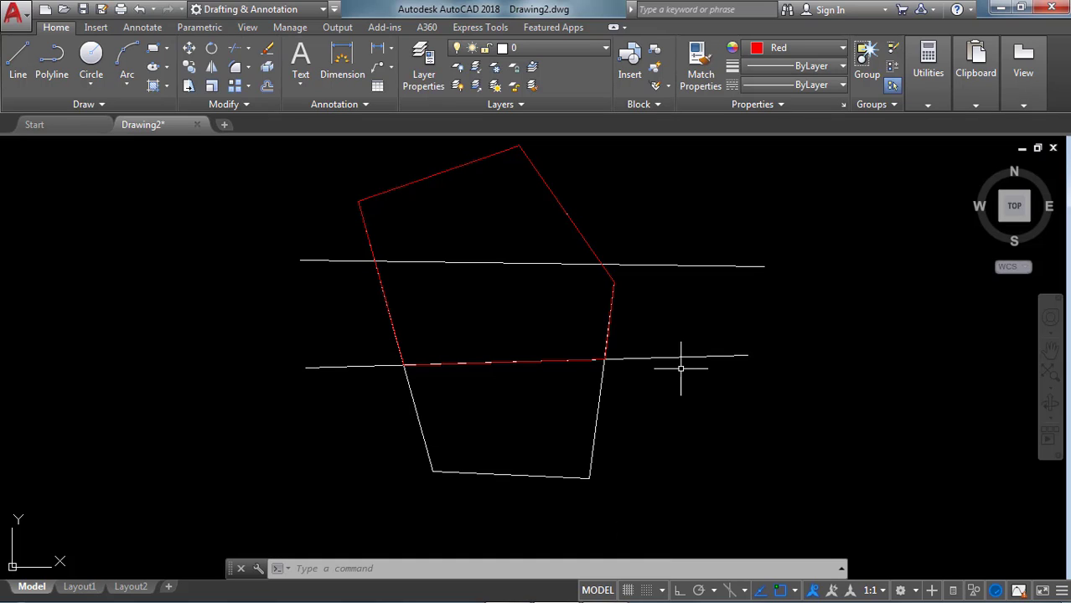
Trim both ends of the lower dividing line that extend beyond the plot outline, using all objects as cutting edges.
{"action": "type", "text": "t"}
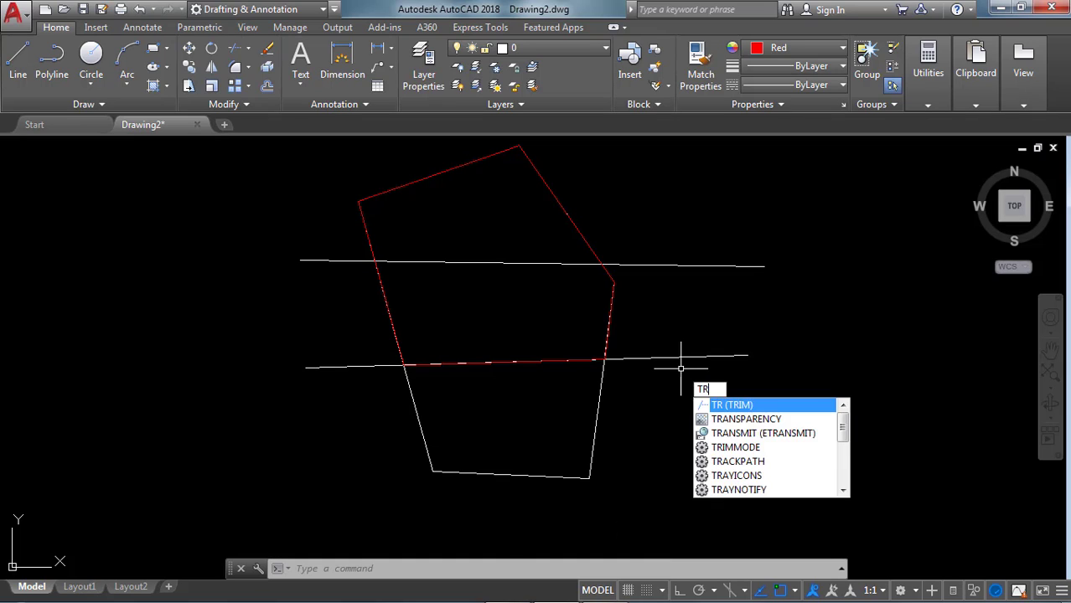
{"action": "key", "text": "Return"}
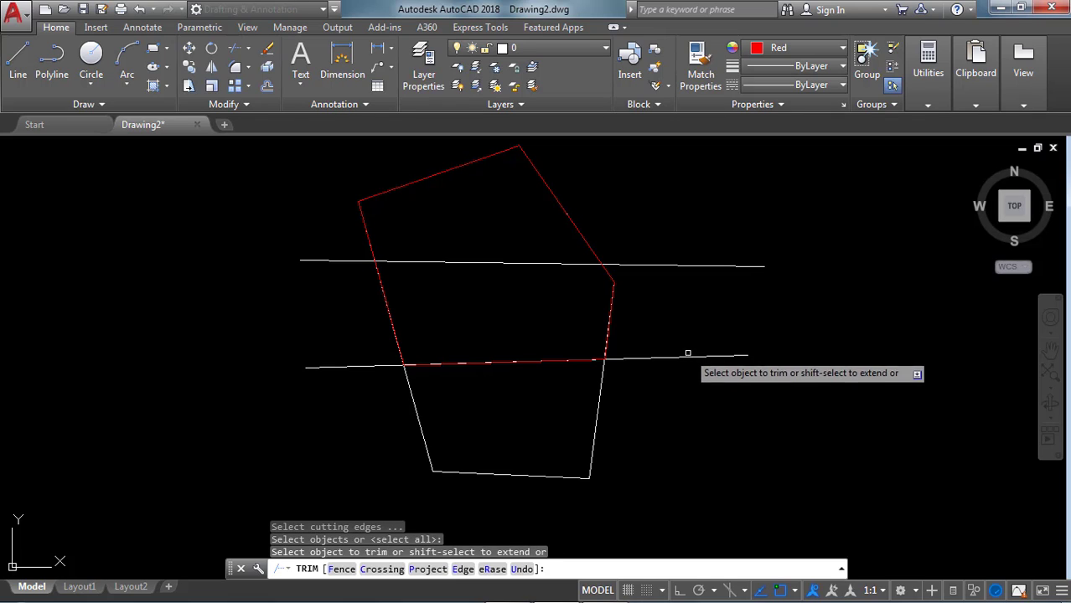
{"action": "left_click", "coordinate": [689, 354]}
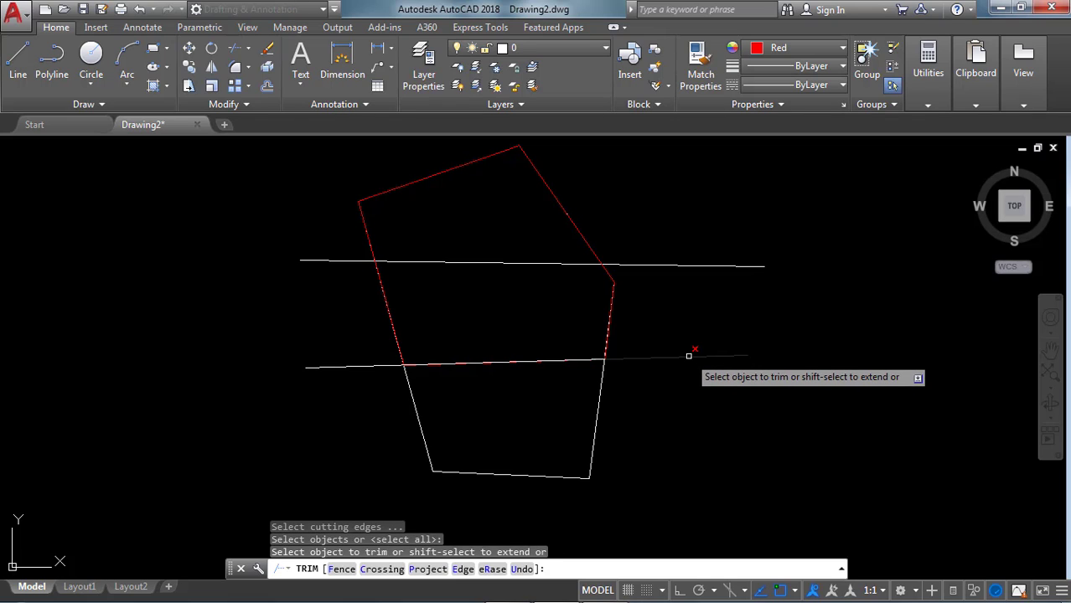
{"action": "left_click", "coordinate": [354, 369]}
{"action": "key", "text": "Escape"}
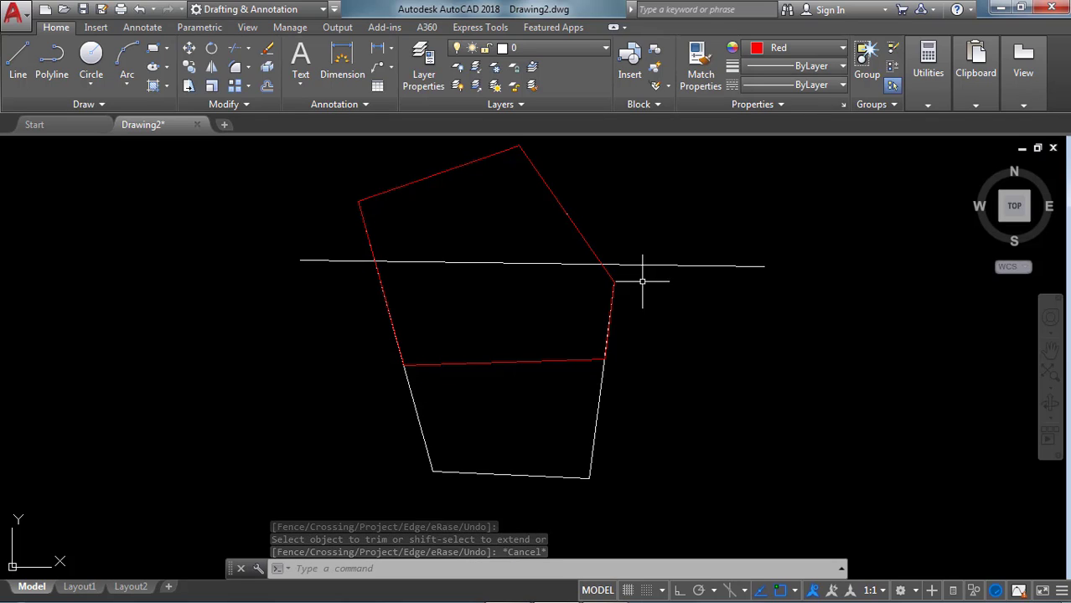
Run the CD command on the red polyline with the upper dividing line, choosing the side below that line.
{"action": "scroll", "coordinate": [670, 310], "scroll_direction": "down", "scroll_amount": 2}
{"action": "scroll", "coordinate": [658, 282], "scroll_direction": "up", "scroll_amount": 2}
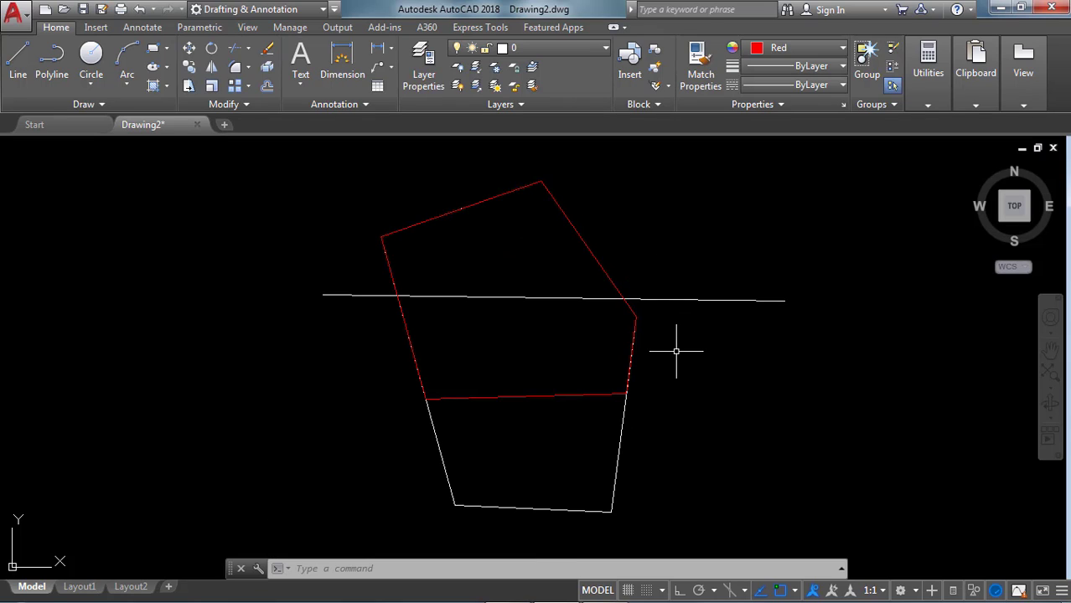
{"action": "type", "text": "co"}
{"action": "key", "text": "Return"}
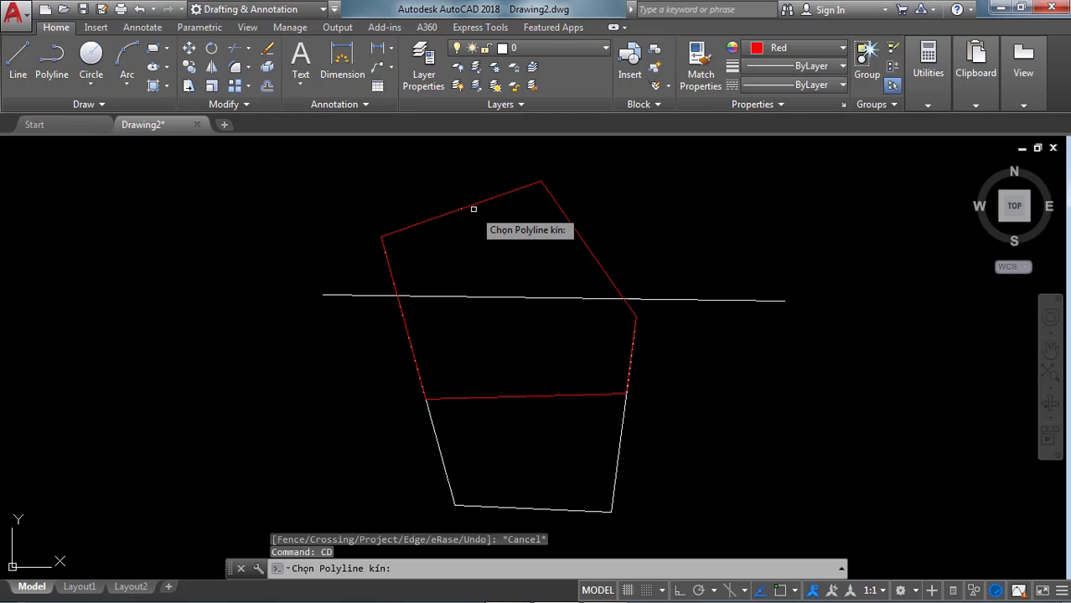
{"action": "left_click", "coordinate": [418, 222]}
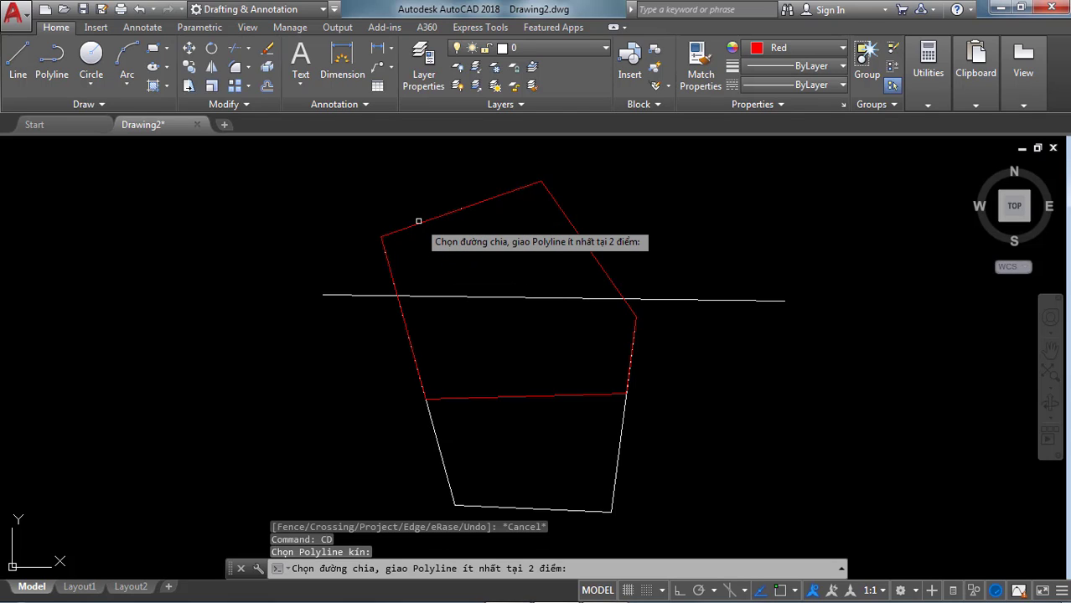
{"action": "left_click", "coordinate": [674, 298]}
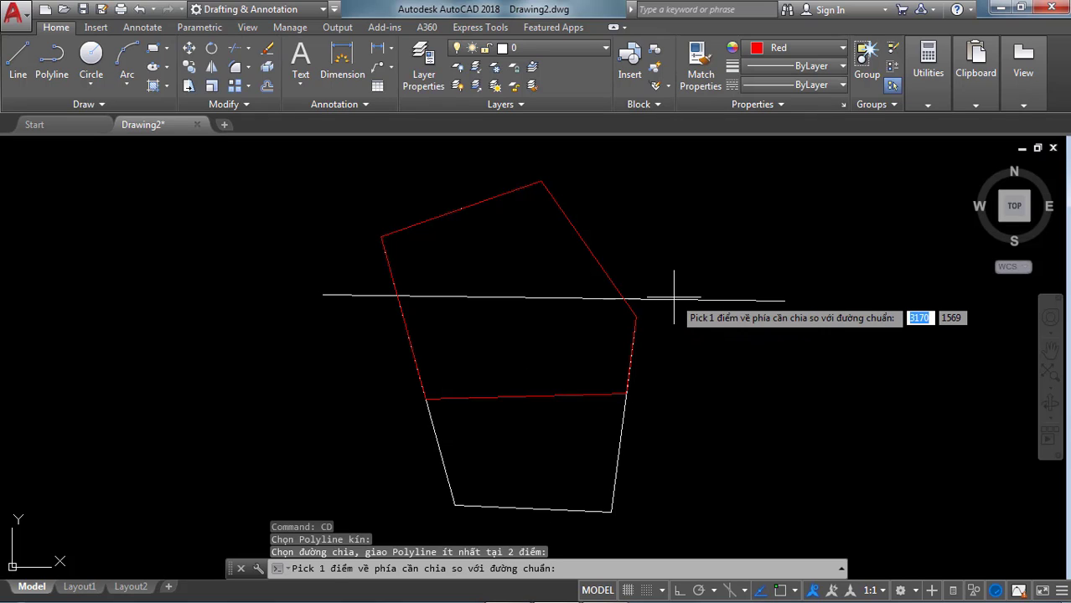
{"action": "left_click", "coordinate": [532, 339]}
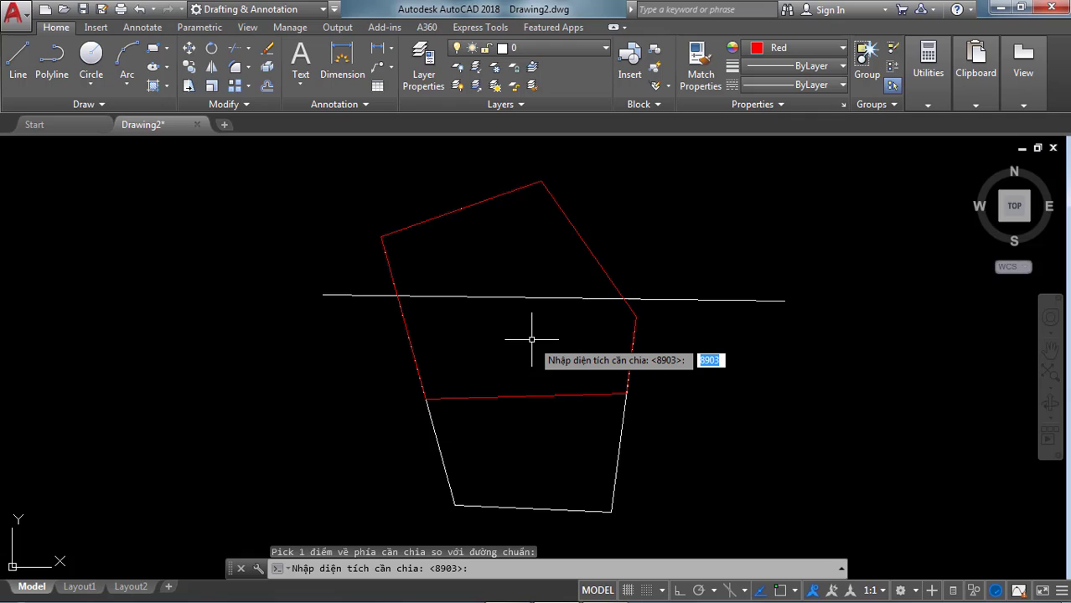
Enter 8903 as the area to split off, shift the upper dividing line in parallel with option S, and dismiss the completion message.
{"action": "type", "text": "8"}
{"action": "key", "text": "Return"}
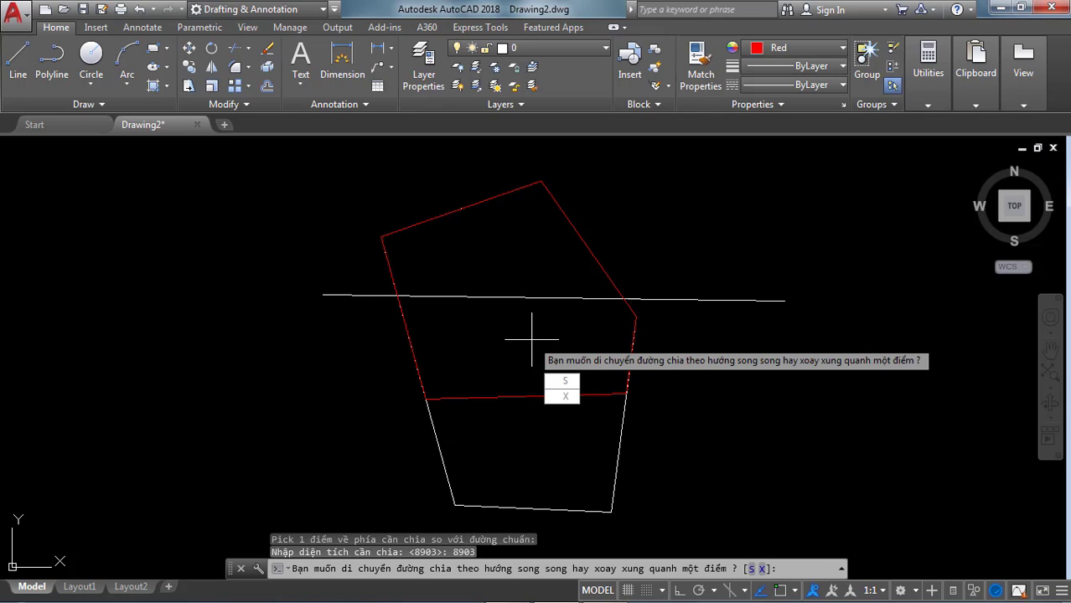
{"action": "left_click", "coordinate": [563, 382]}
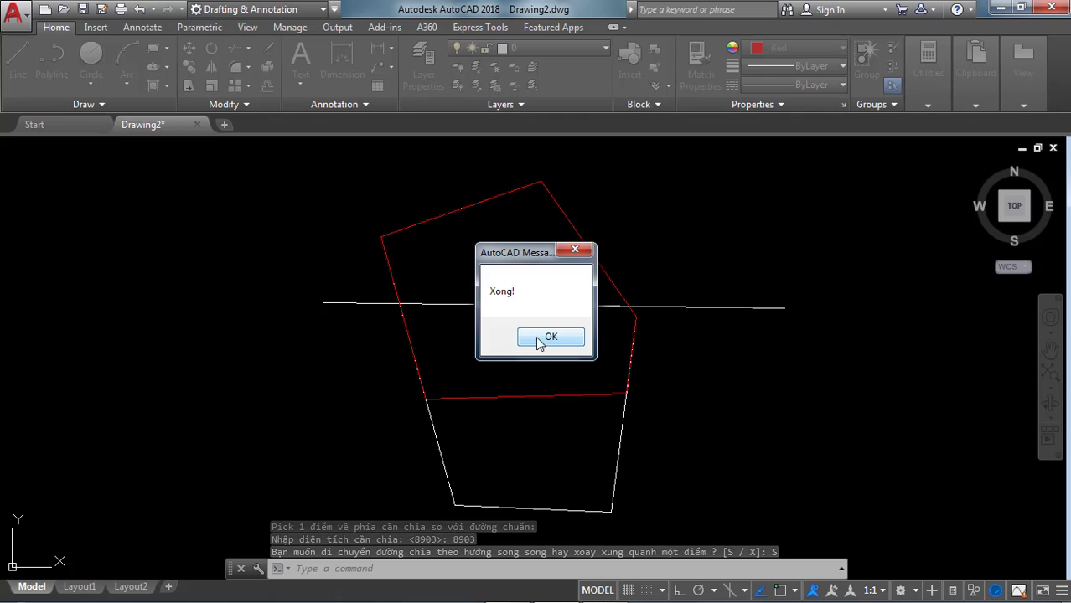
{"action": "left_click", "coordinate": [551, 338]}
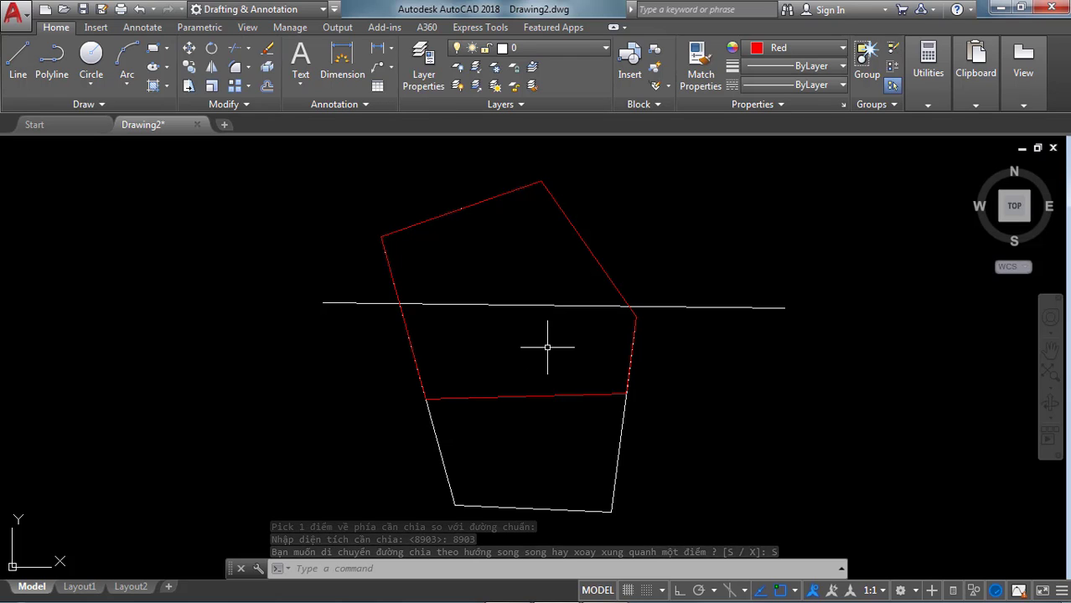
Measure the area of the plot's middle part by its five corners with the AREA command.
{"action": "type", "text": "aa"}
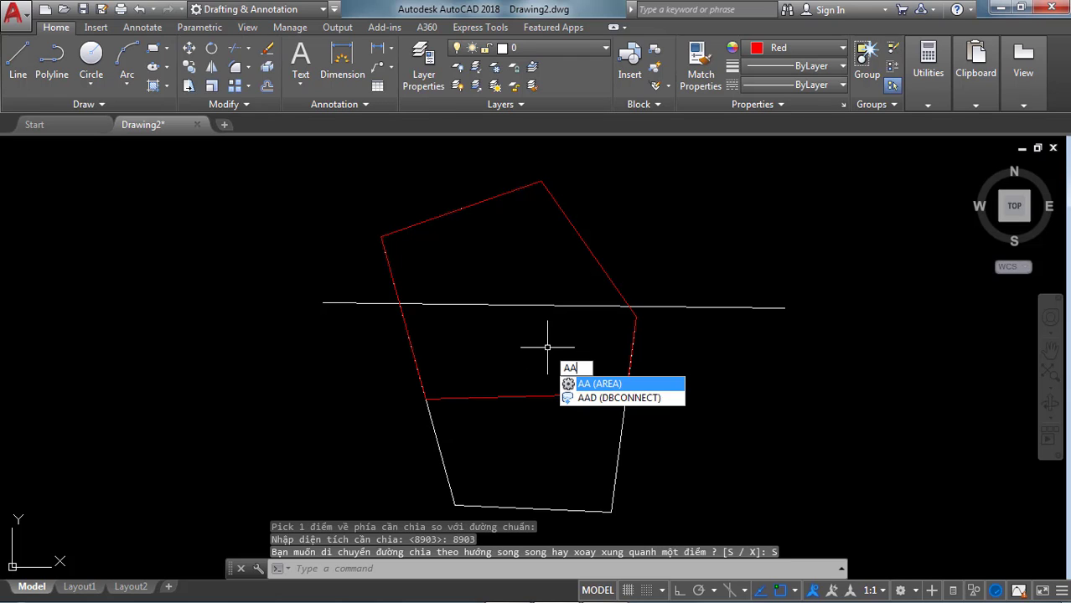
{"action": "key", "text": "Return"}
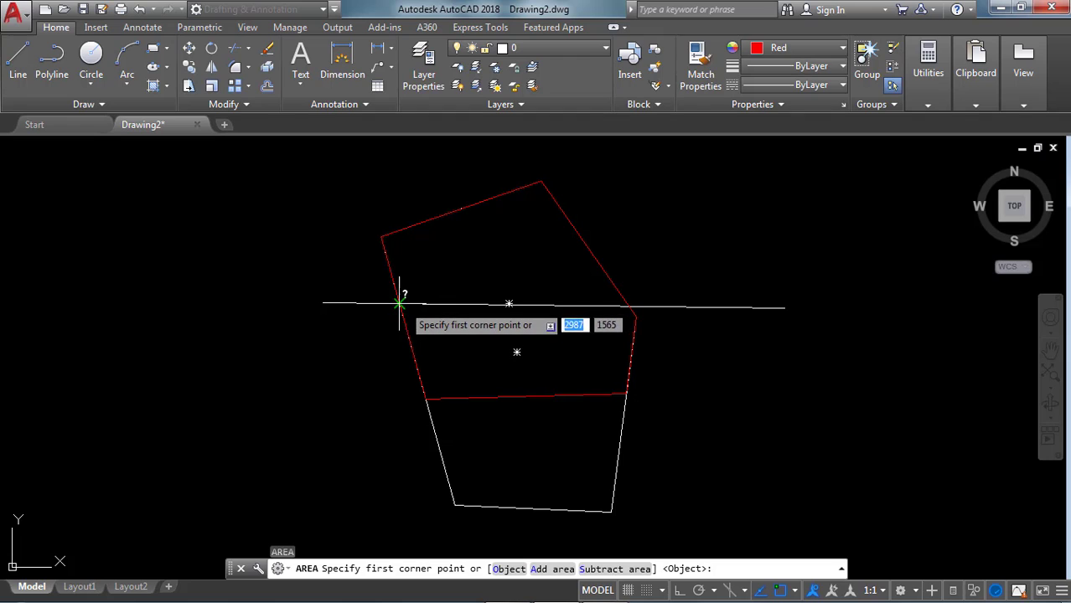
{"action": "left_click", "coordinate": [399, 303]}
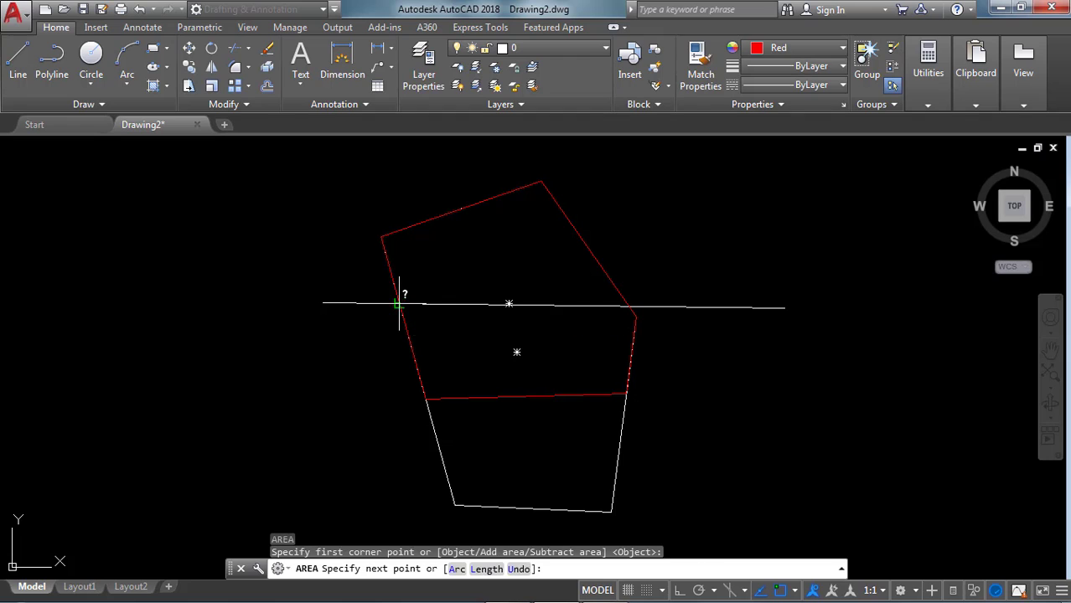
{"action": "scroll", "coordinate": [630, 307], "scroll_direction": "up", "scroll_amount": 4}
{"action": "left_click", "coordinate": [619, 292]}
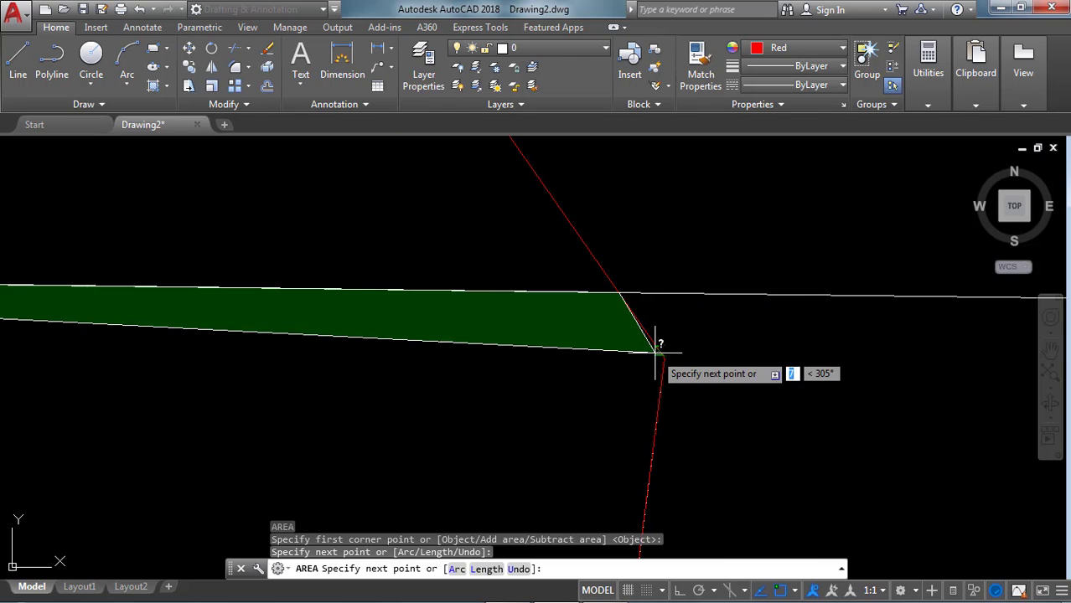
{"action": "left_click", "coordinate": [662, 356]}
{"action": "scroll", "coordinate": [677, 347], "scroll_direction": "down", "scroll_amount": 5}
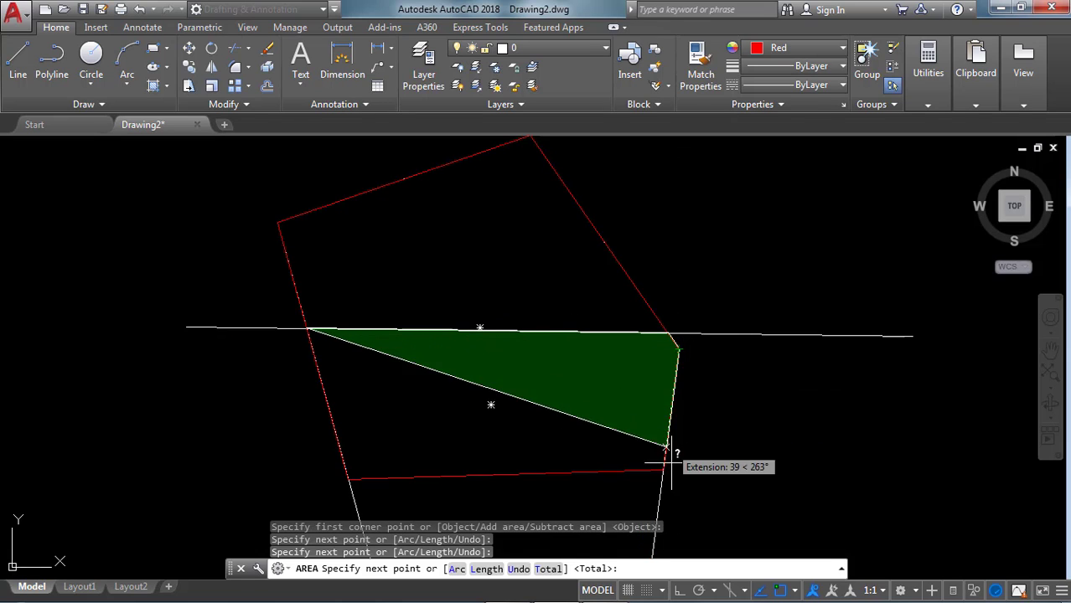
{"action": "scroll", "coordinate": [675, 466], "scroll_direction": "up", "scroll_amount": 4}
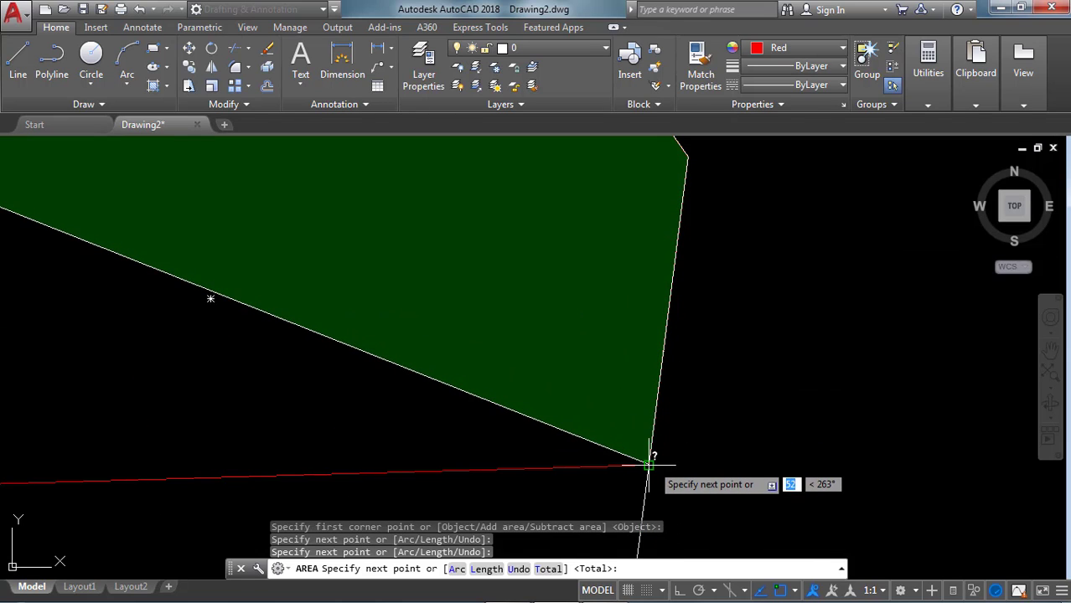
{"action": "left_click", "coordinate": [650, 462]}
{"action": "scroll", "coordinate": [671, 444], "scroll_direction": "down", "scroll_amount": 4}
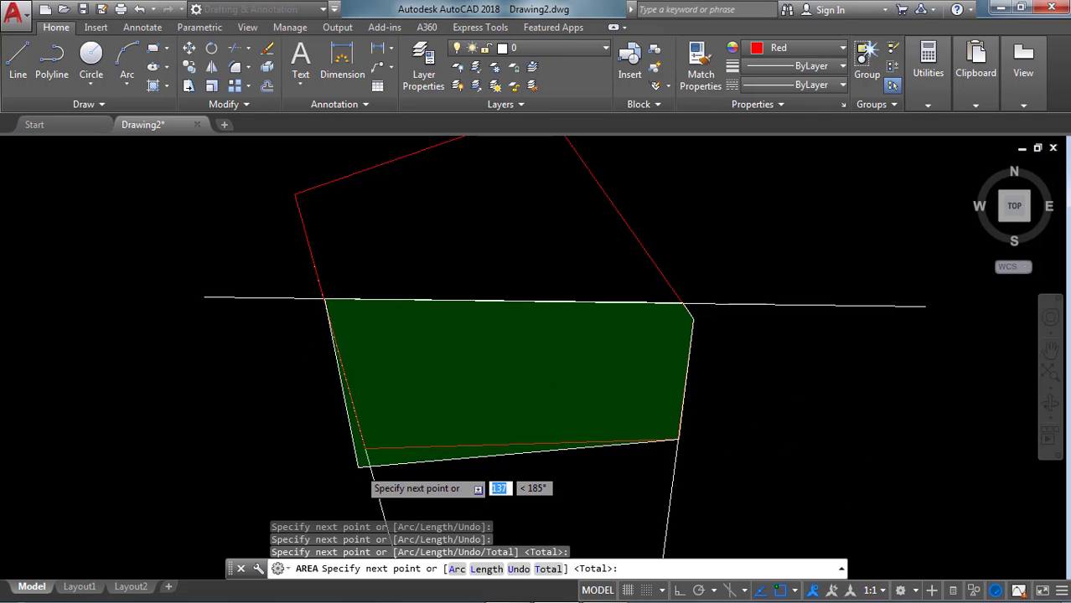
{"action": "scroll", "coordinate": [352, 415], "scroll_direction": "up", "scroll_amount": 4}
{"action": "scroll", "coordinate": [372, 419], "scroll_direction": "down", "scroll_amount": 3}
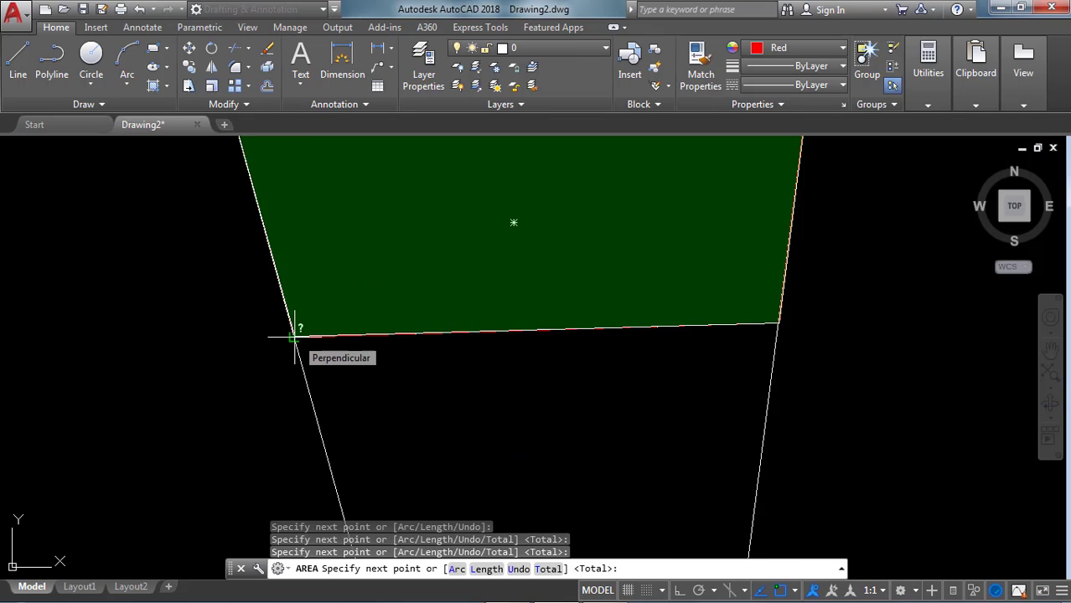
{"action": "left_click", "coordinate": [295, 337]}
{"action": "key", "text": "Return"}
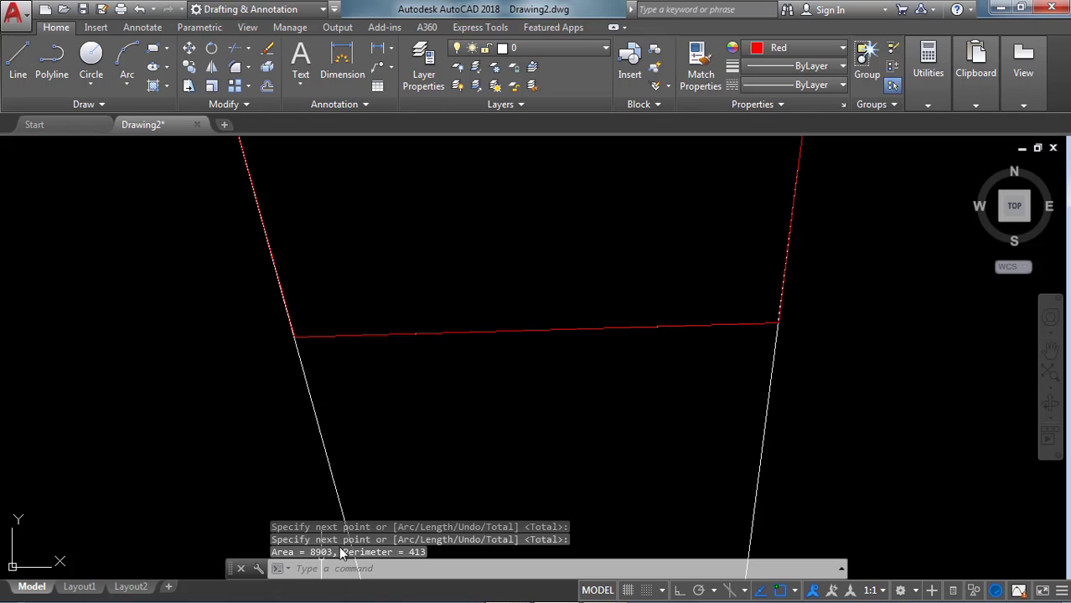
Trim both ends of the upper dividing line that extend beyond the plot outline, using all objects as cutting edges.
{"action": "scroll", "coordinate": [638, 342], "scroll_direction": "down", "scroll_amount": 3}
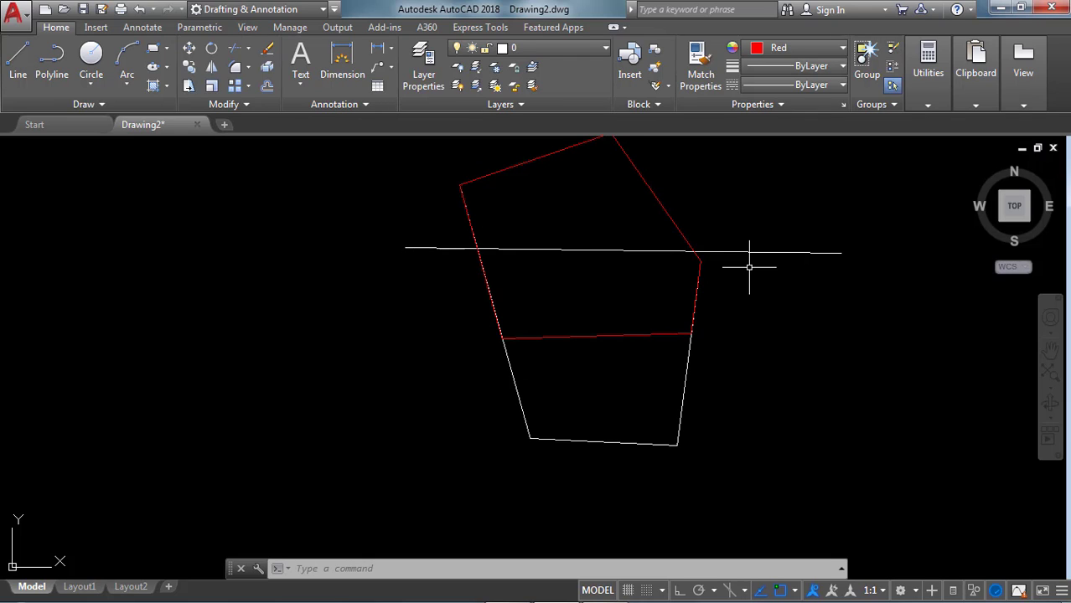
{"action": "type", "text": "tr"}
{"action": "key", "text": "Return"}
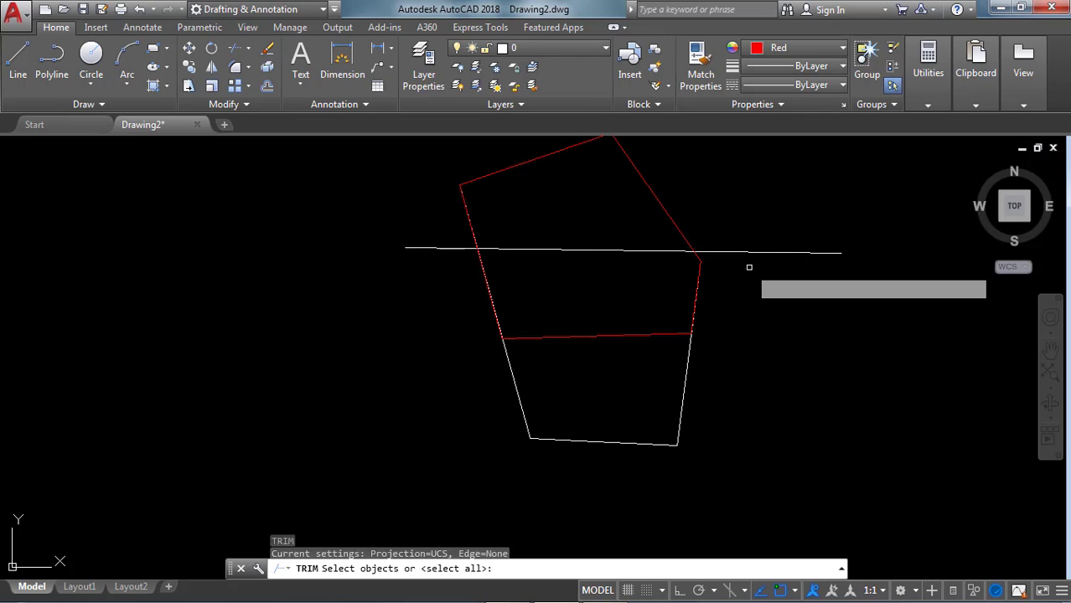
{"action": "key", "text": "Return"}
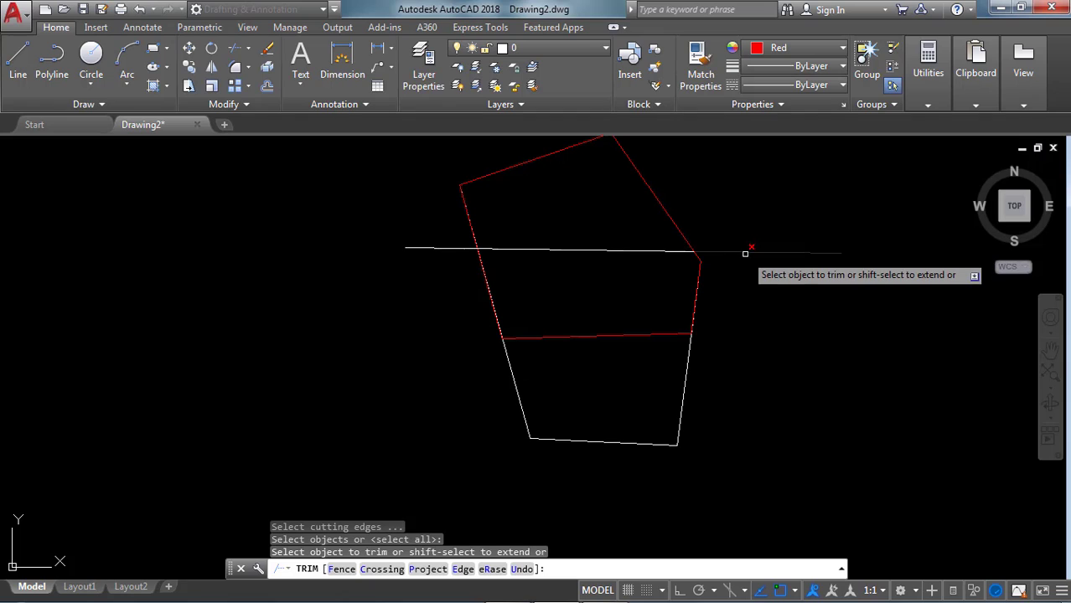
{"action": "left_click", "coordinate": [749, 250]}
{"action": "left_click", "coordinate": [438, 248]}
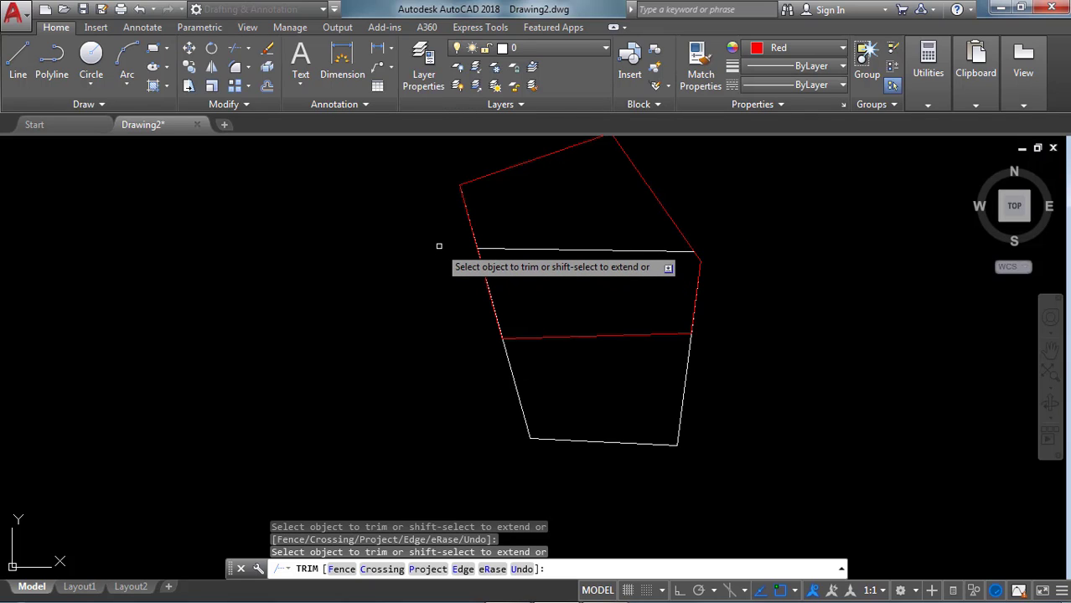
{"action": "key", "text": "Escape"}
{"action": "scroll", "coordinate": [608, 246], "scroll_direction": "down", "scroll_amount": 2}
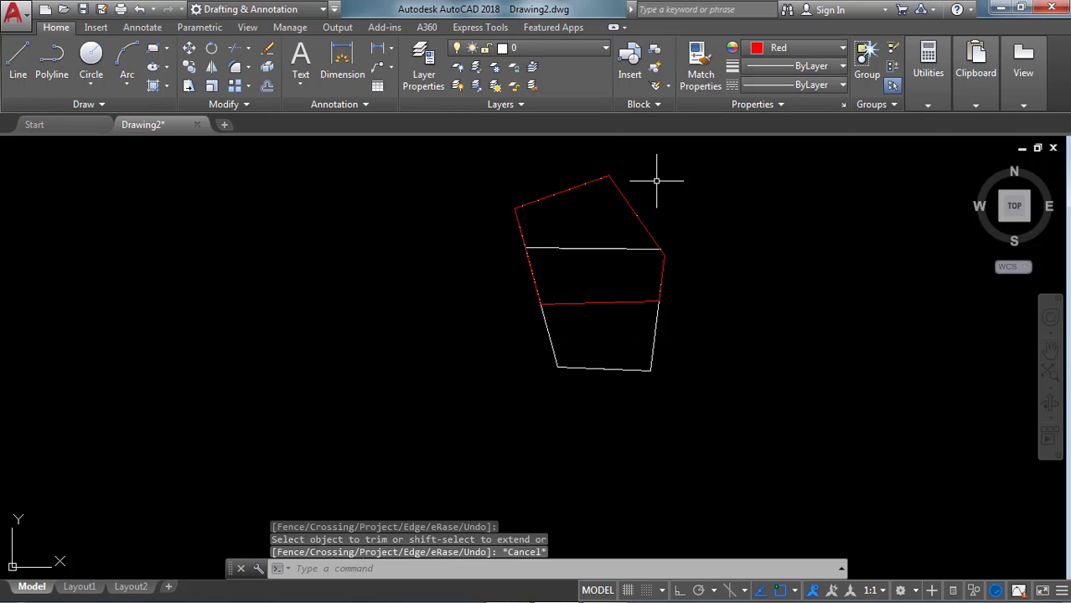
{"action": "scroll", "coordinate": [667, 227], "scroll_direction": "up", "scroll_amount": 4}
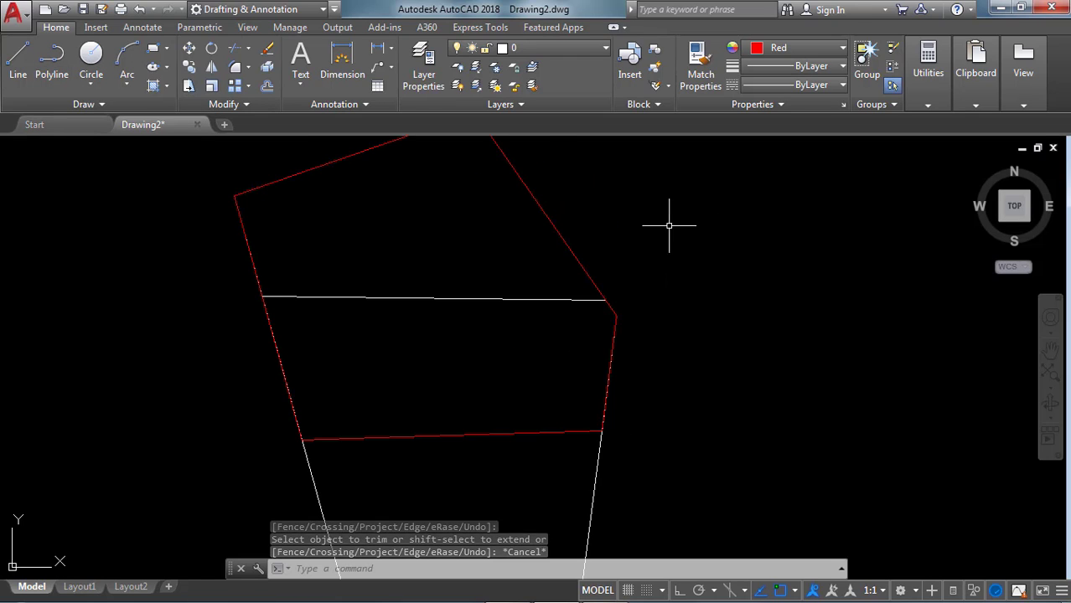
{"action": "scroll", "coordinate": [643, 282], "scroll_direction": "down", "scroll_amount": 2}
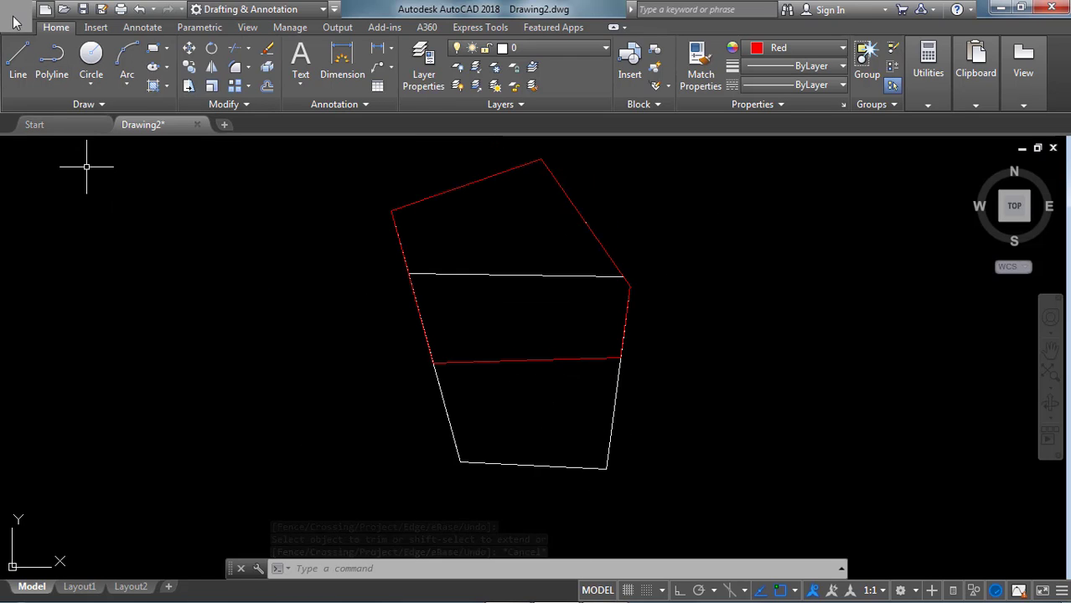